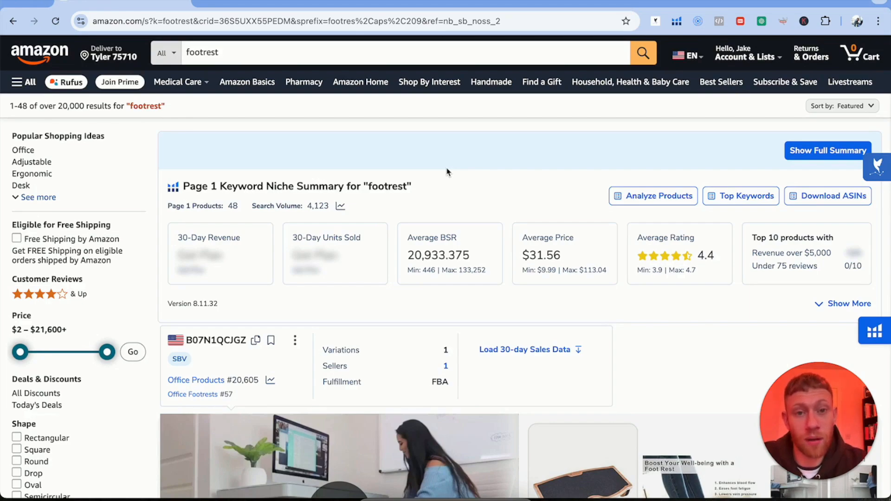
Add the top organic footrest listings in the search results, starting with BlissTrends and ComfiLife, to Data Dive's ASIN tray
scroll(414, 296, "down", 10)
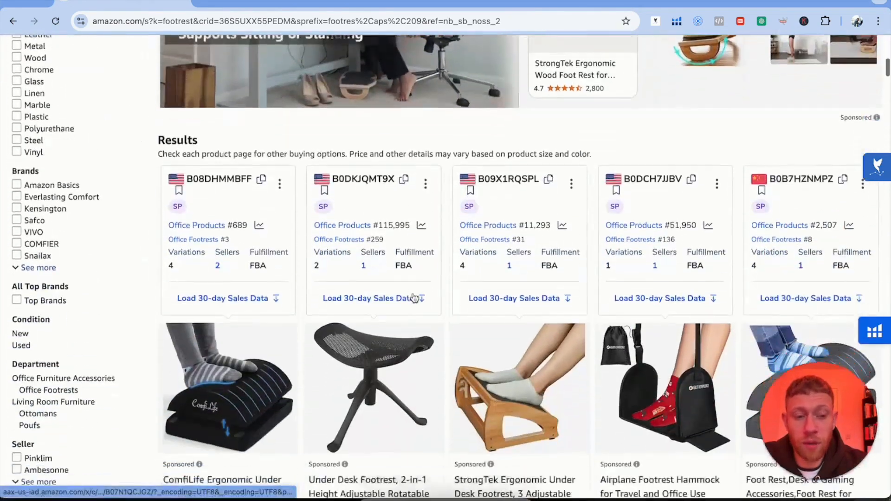
scroll(414, 296, "down", 12)
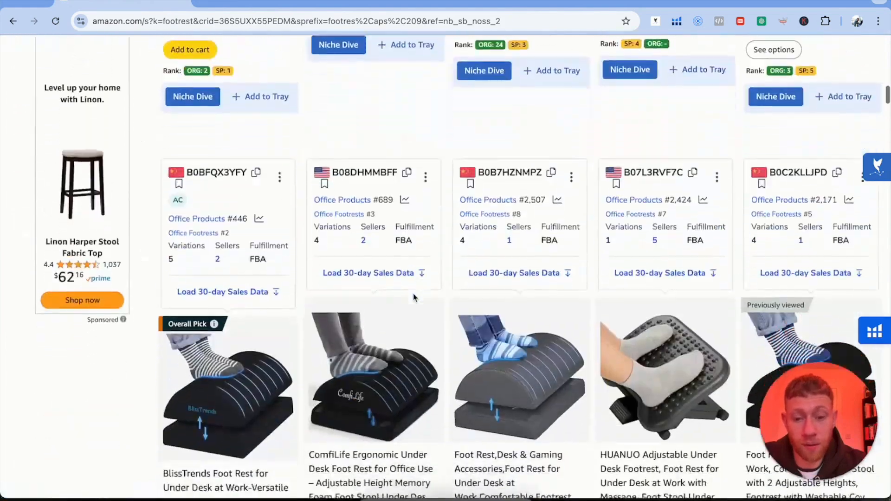
scroll(414, 296, "down", 7)
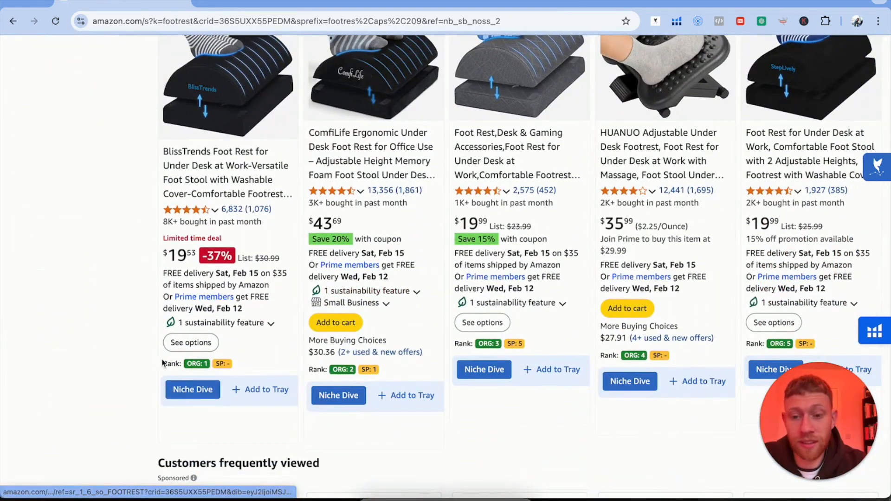
scroll(243, 339, "up", 1)
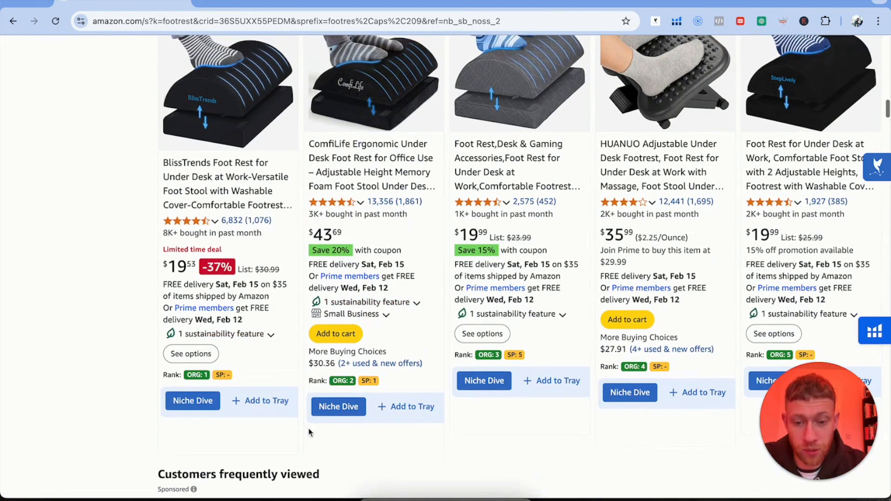
left_click(278, 402)
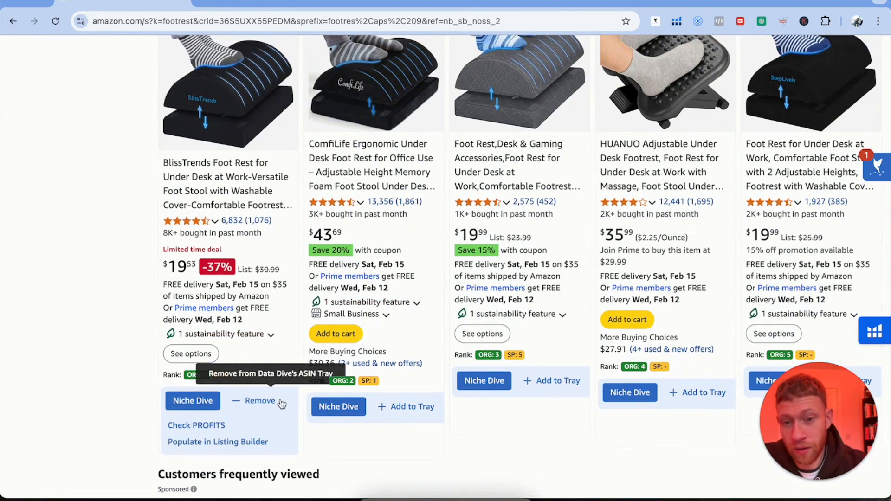
left_click(406, 407)
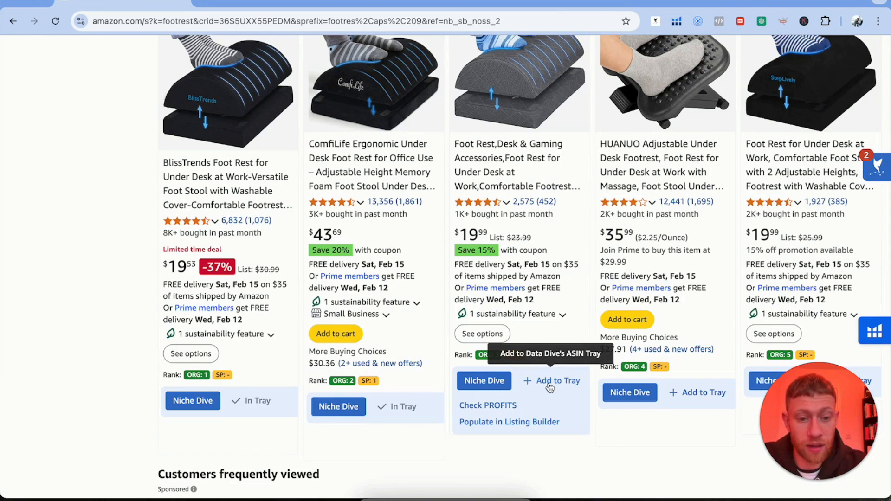
scroll(550, 387, "down", 10)
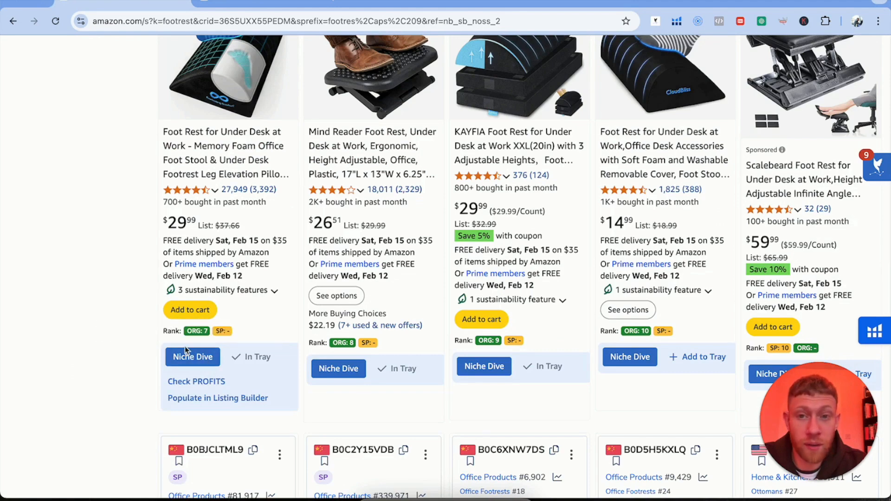
Add the CloudBliss foot rest to the ASIN tray from its product page, and close that page
left_click(264, 3)
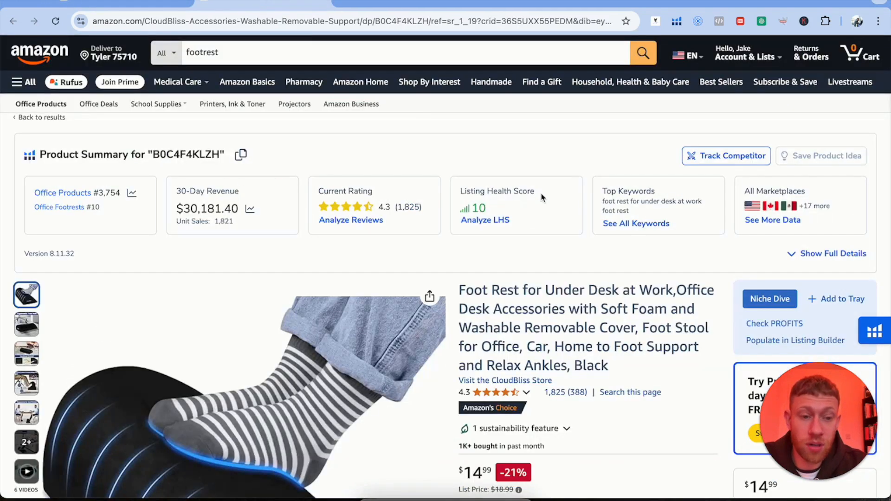
scroll(542, 197, "down", 3)
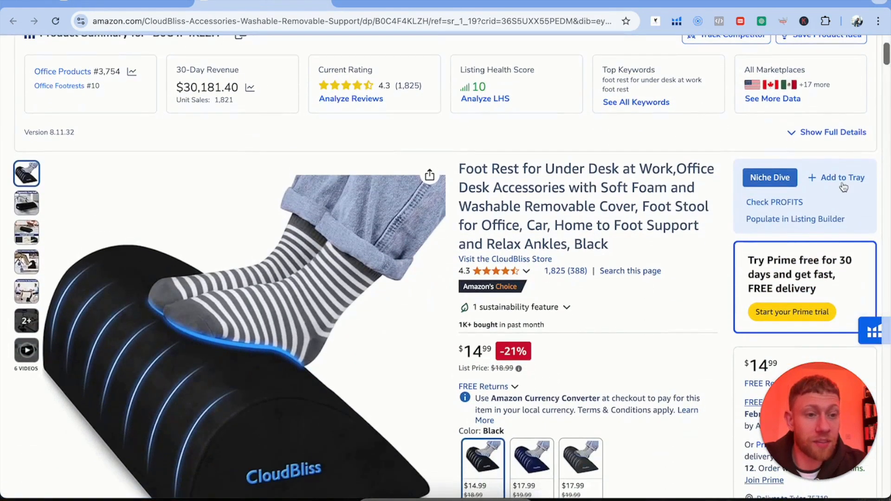
left_click(843, 178)
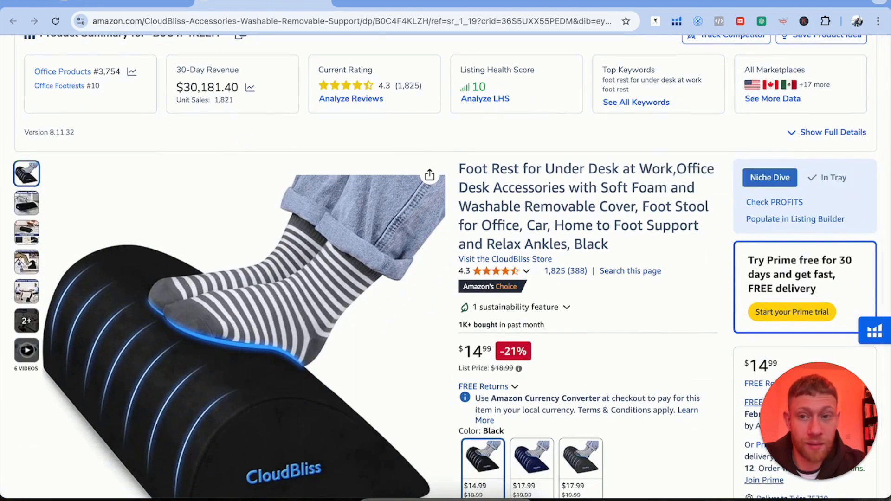
key("ctrl+w")
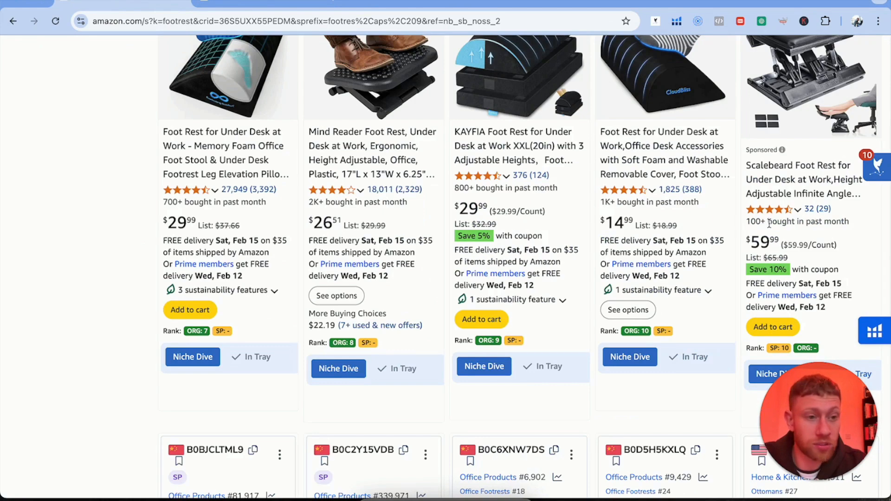
Open the ASIN tray and load its collected footrest products into Divebox for competitor review
mouse_move(874, 168)
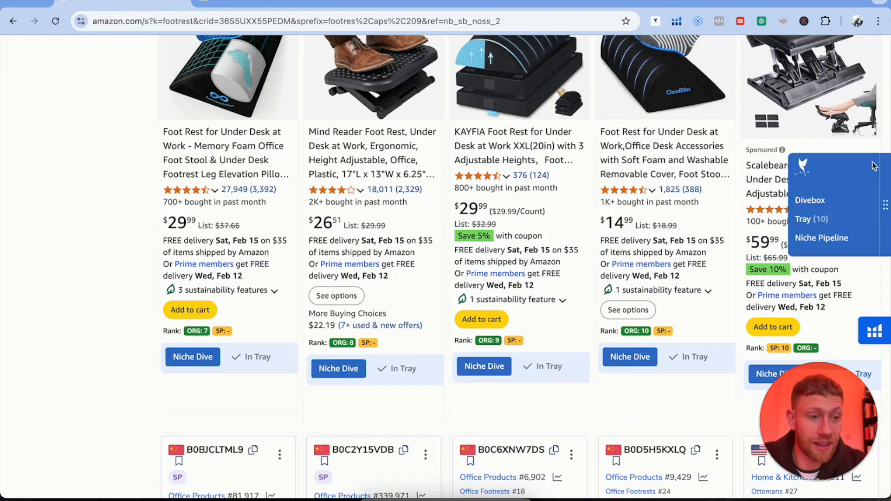
left_click(808, 222)
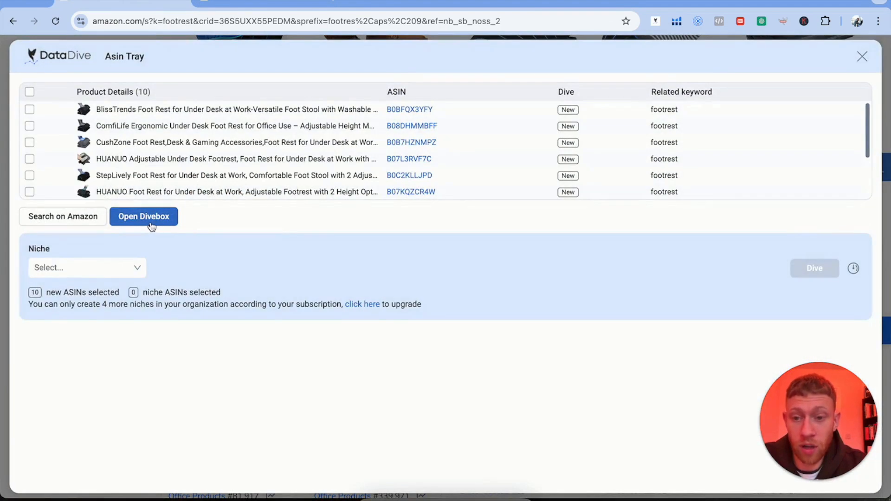
left_click(152, 226)
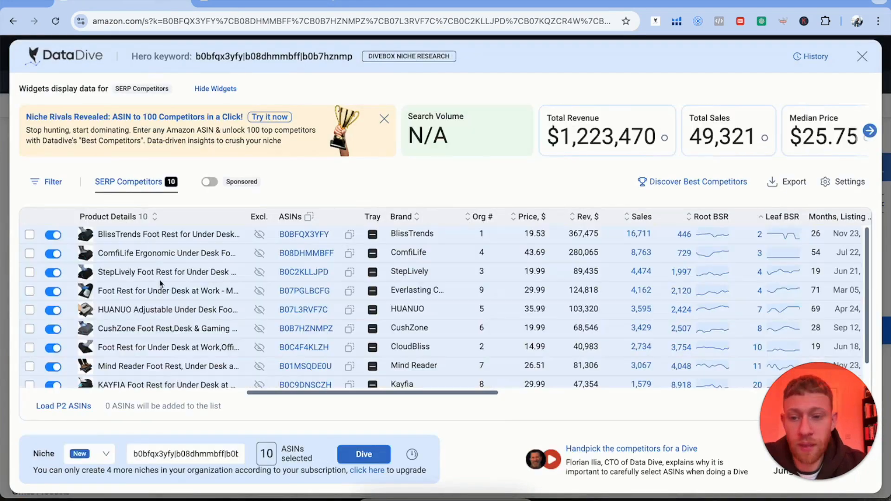
scroll(153, 281, "down", 1)
scroll(135, 275, "up", 1)
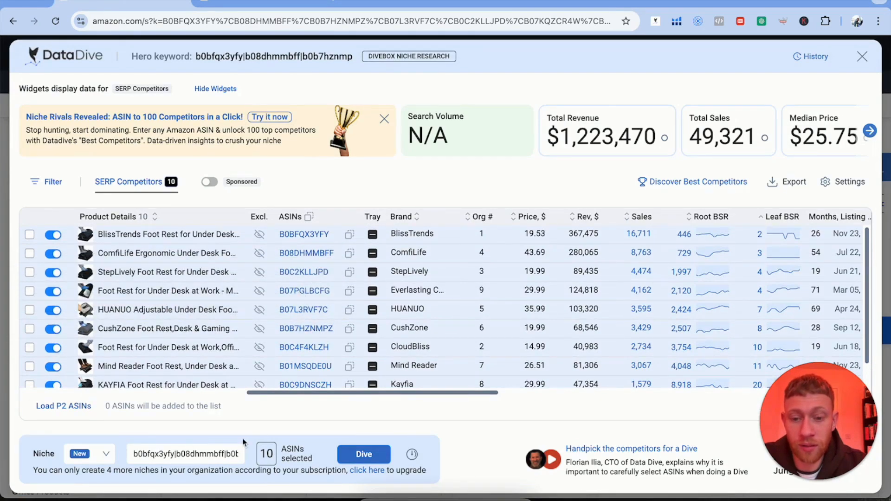
Name the new niche "Footrest - 9 competitors" and run the Dive on the selected ASINs
triple_click(175, 453)
type("Fo")
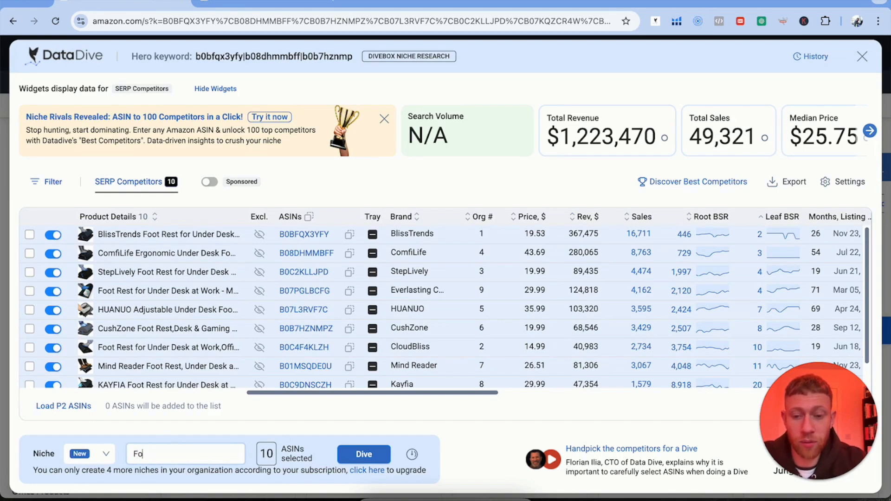
type("otrest - 9 ")
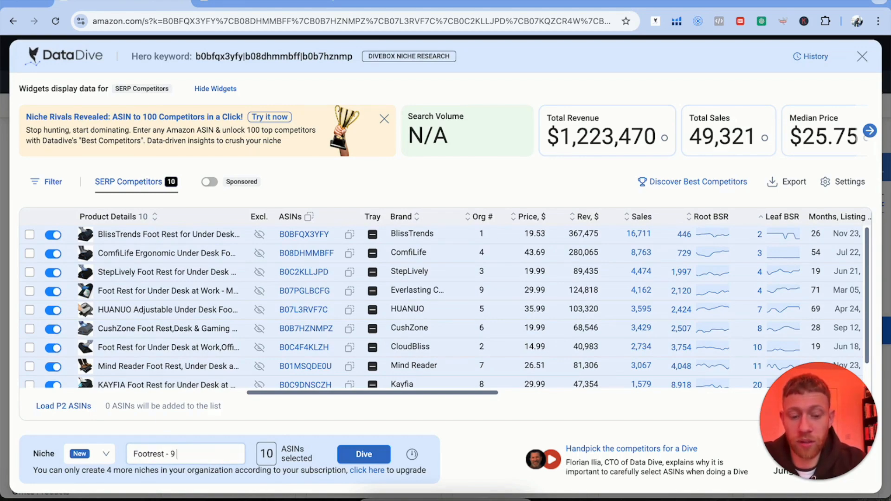
type("competitors")
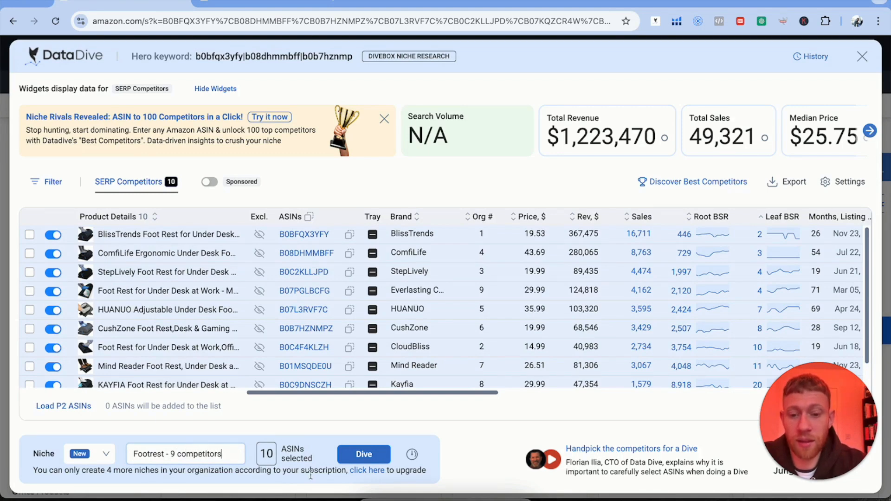
left_click(355, 453)
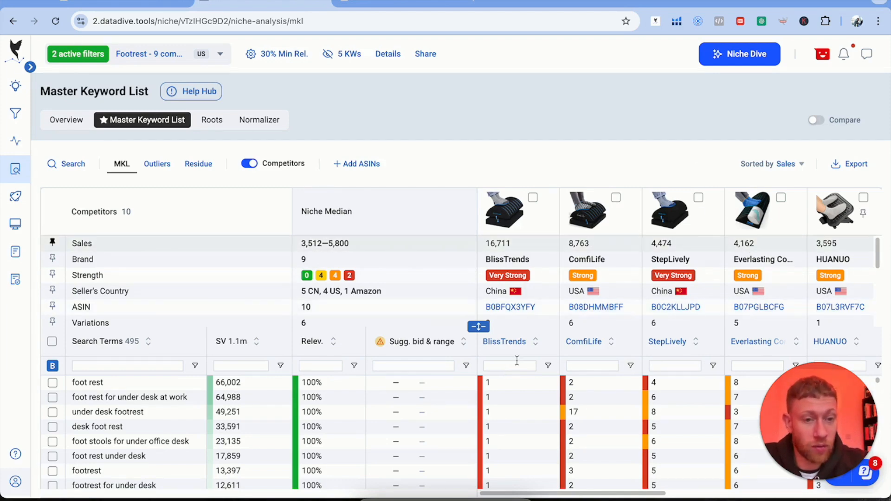
Examine the sales, strength and seller country of all competitors across the Master Keyword List
scroll(795, 292, "right", 5)
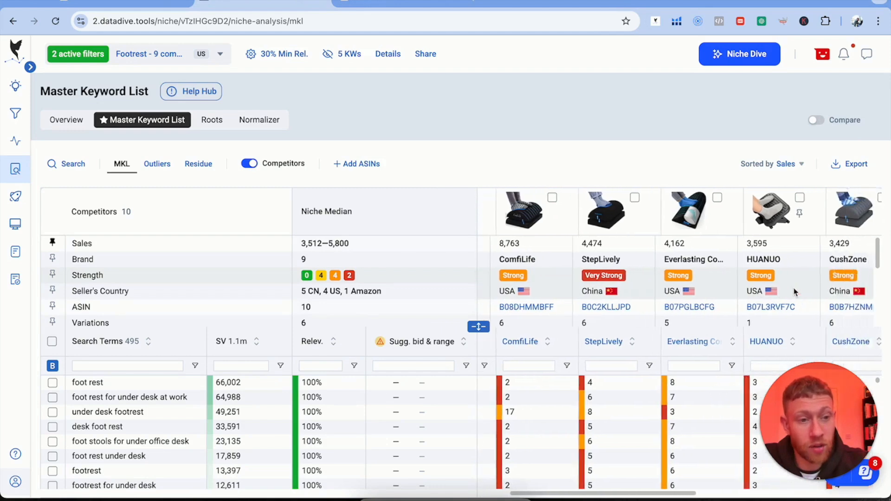
scroll(796, 292, "right", 4)
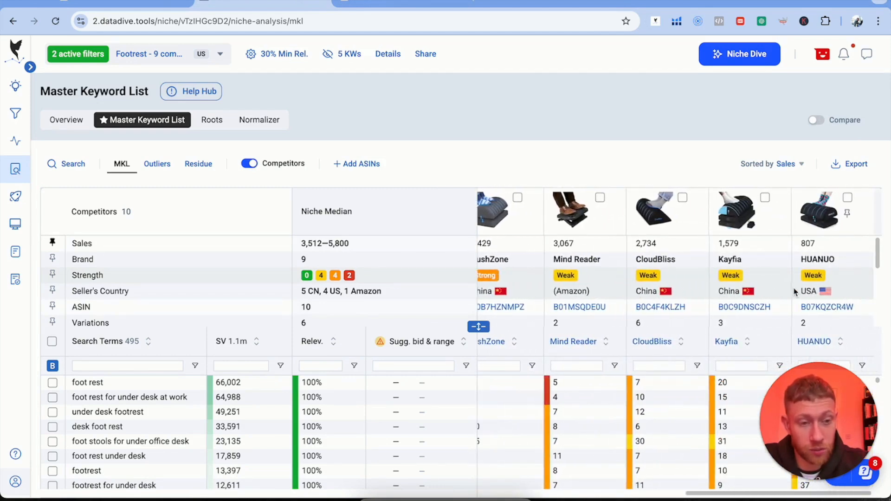
scroll(796, 293, "left", 3)
scroll(794, 292, "left", 4)
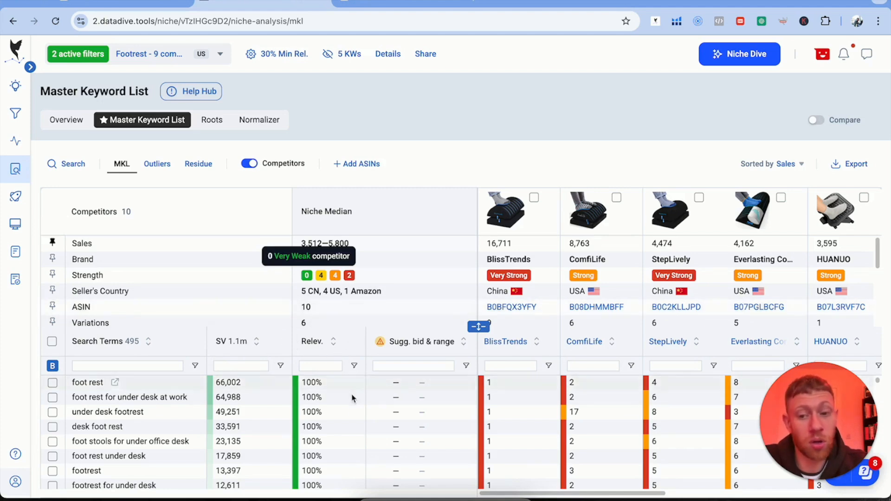
Collapse the competitor details above the keyword table and compare the competitors' ranks for the highest-volume search terms
left_click(479, 327)
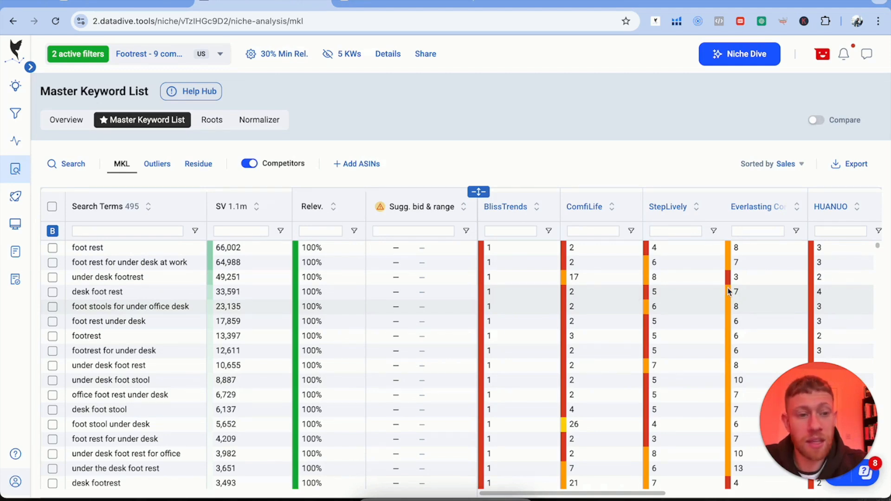
scroll(729, 292, "right", 2)
scroll(718, 306, "right", 2)
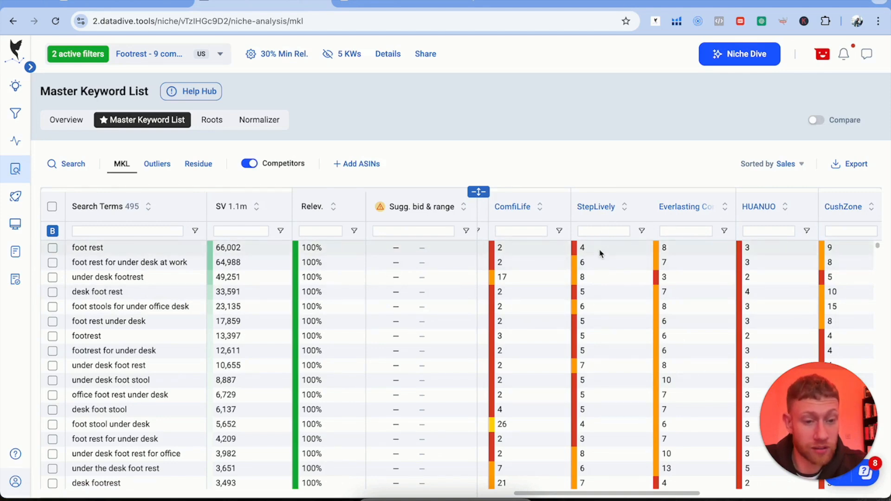
scroll(693, 280, "right", 3)
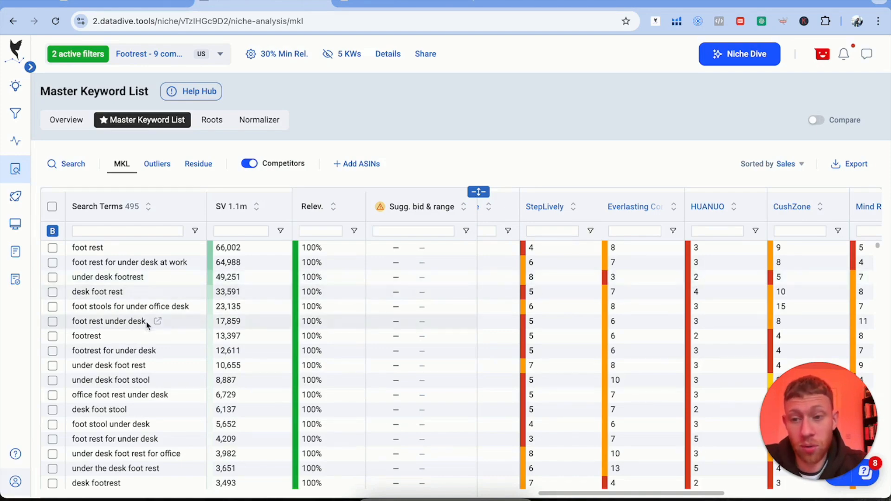
Review the footrest search terms down the Master Keyword List, checking their search volume and relevance from highest to lowest
scroll(145, 323, "down", 10)
scroll(147, 327, "down", 14)
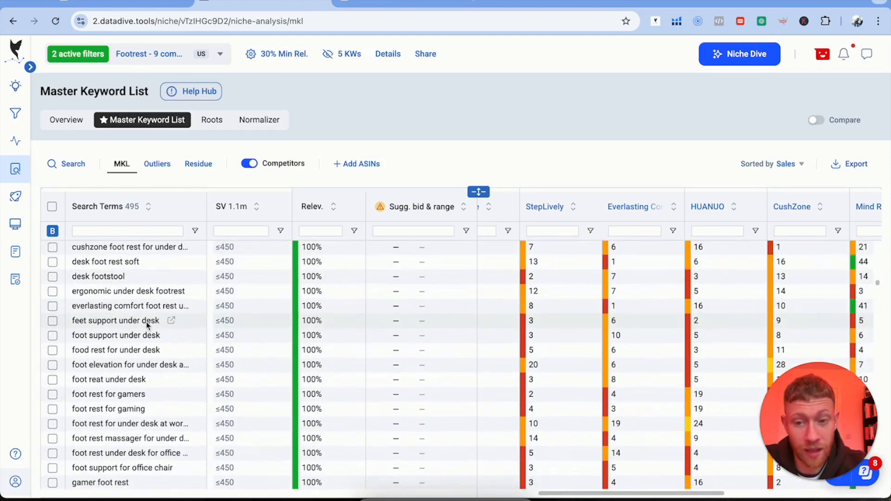
scroll(147, 327, "up", 15)
scroll(148, 327, "up", 5)
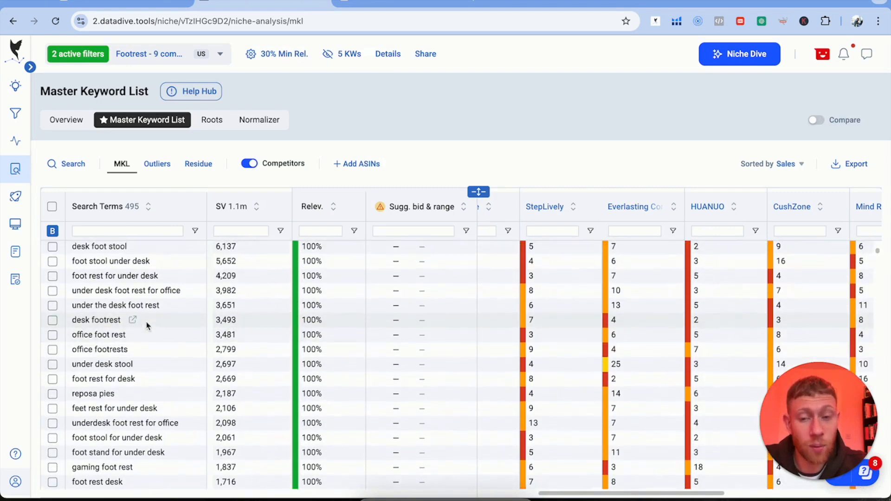
scroll(147, 326, "down", 3)
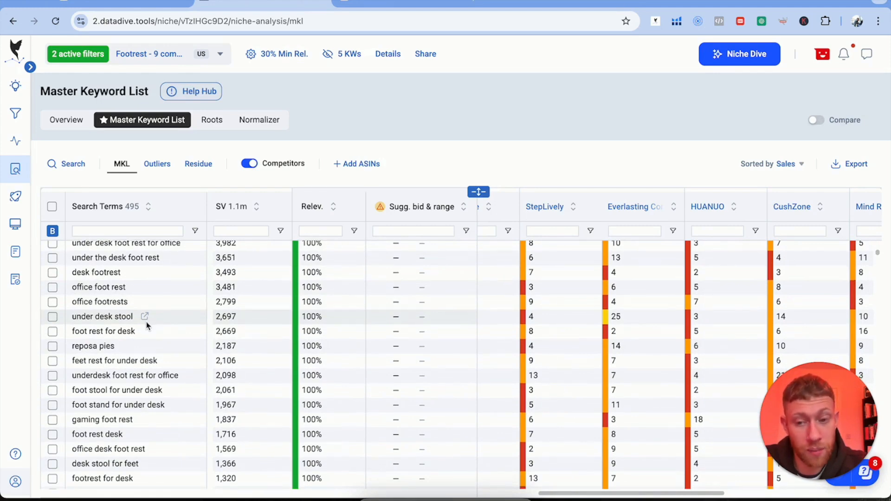
scroll(147, 326, "down", 2)
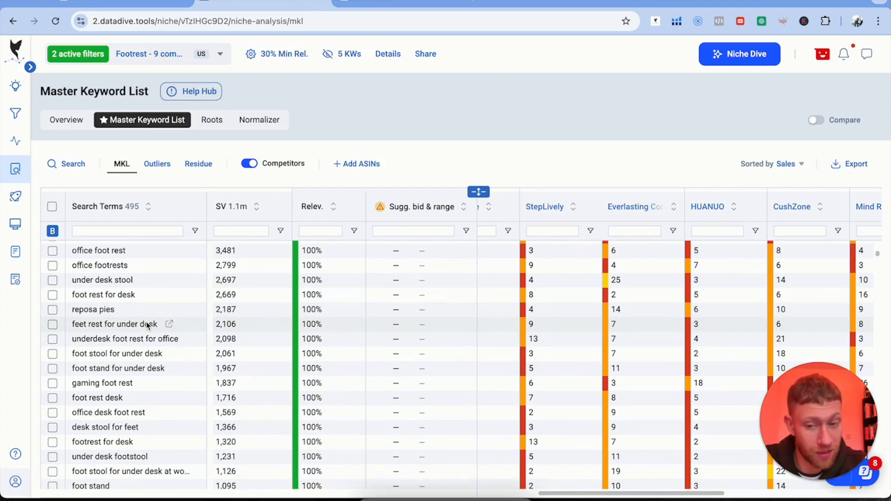
scroll(148, 326, "down", 1)
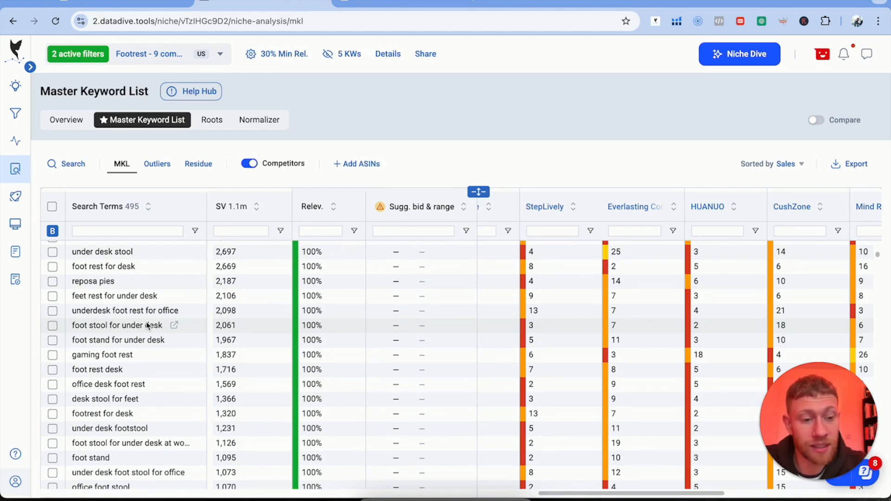
scroll(148, 325, "down", 7)
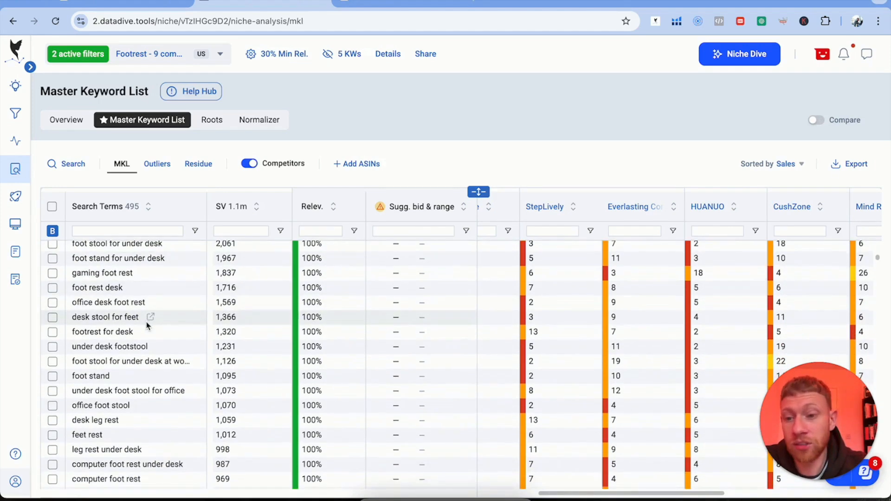
scroll(148, 326, "down", 3)
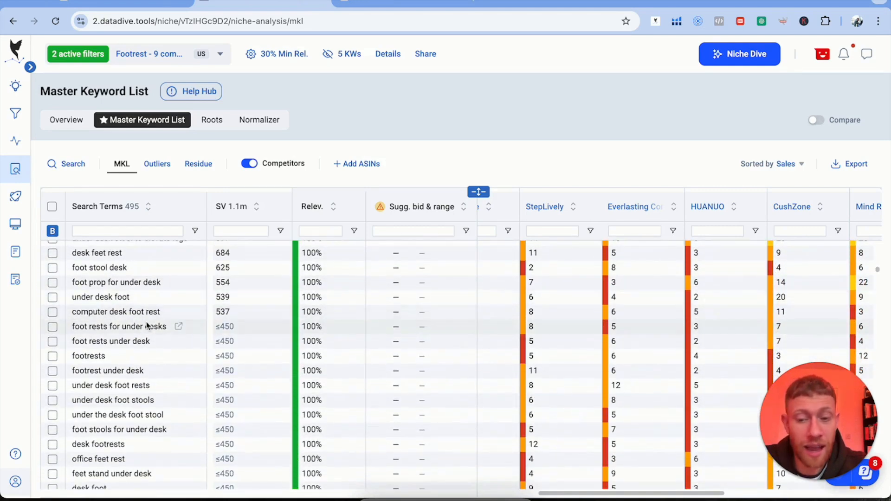
scroll(148, 326, "down", 15)
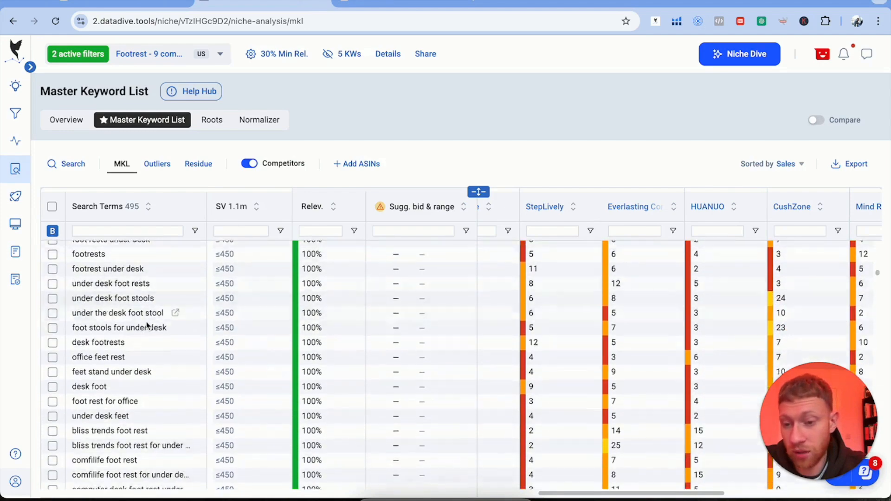
scroll(148, 326, "down", 20)
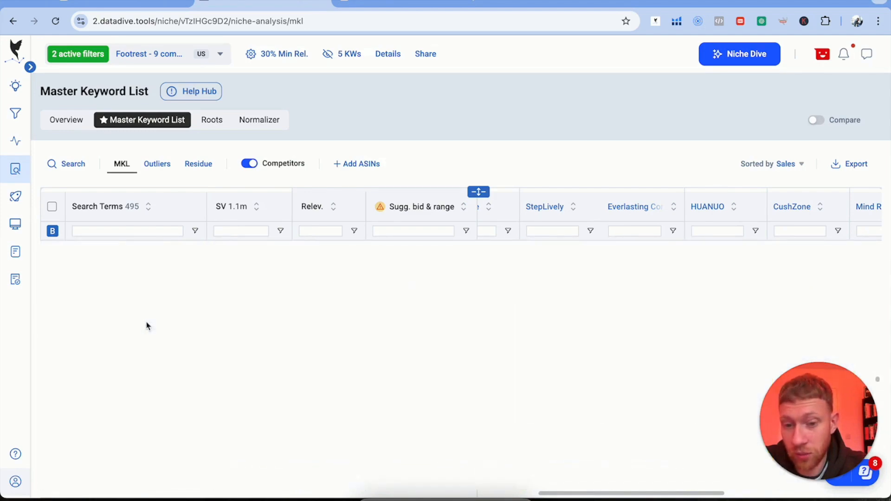
scroll(147, 326, "down", 2)
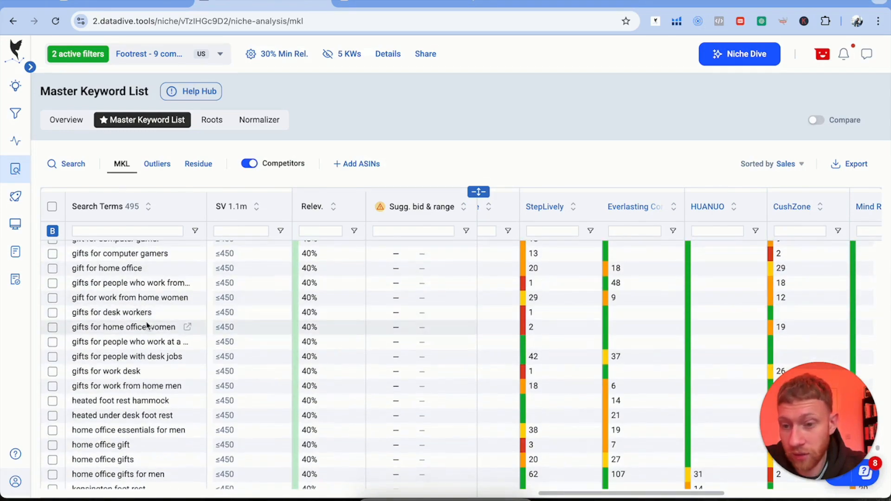
Exclude the irrelevant search term "desk tech" from the Master Keyword List
scroll(148, 326, "down", 10)
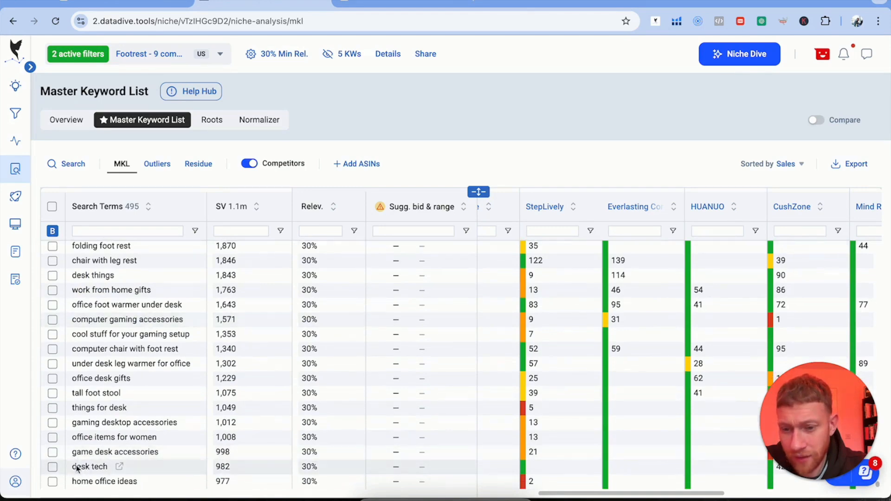
left_click(53, 467)
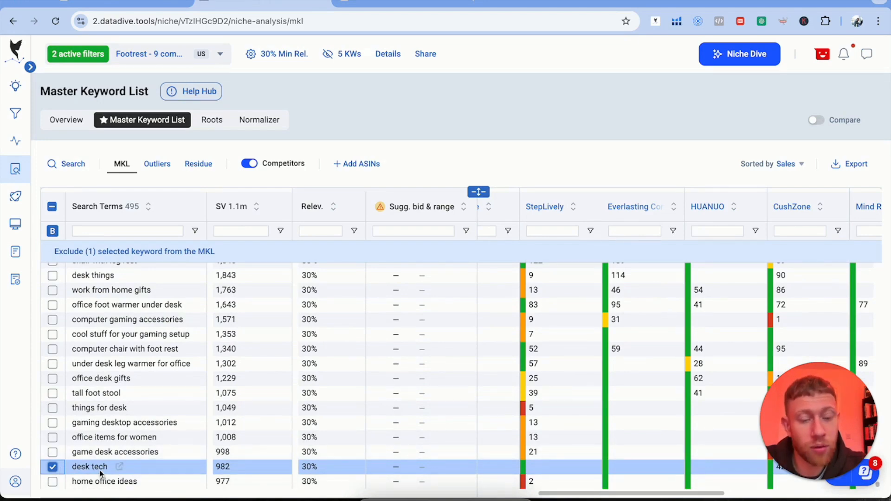
left_click(54, 470)
left_click(54, 469)
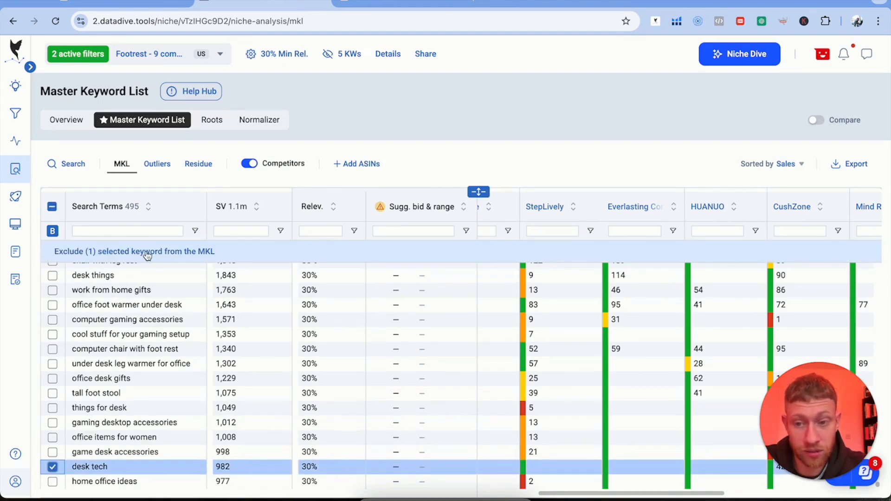
left_click(188, 255)
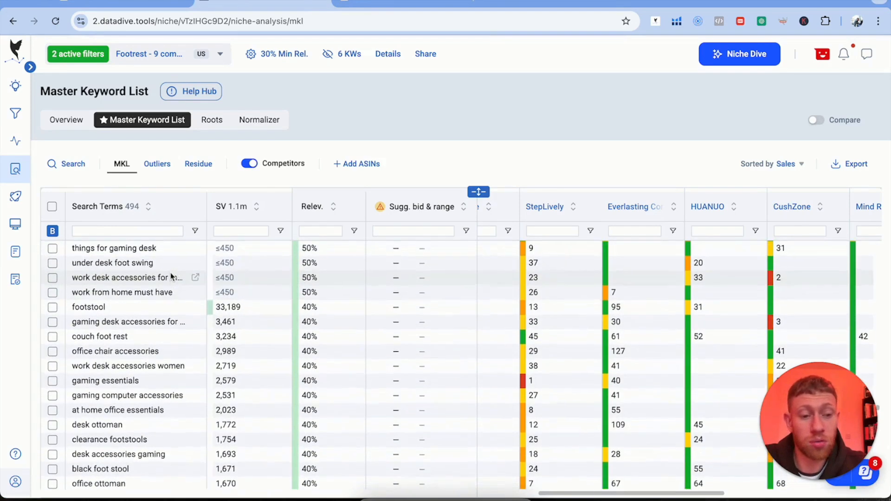
left_click(53, 308)
left_click(52, 323)
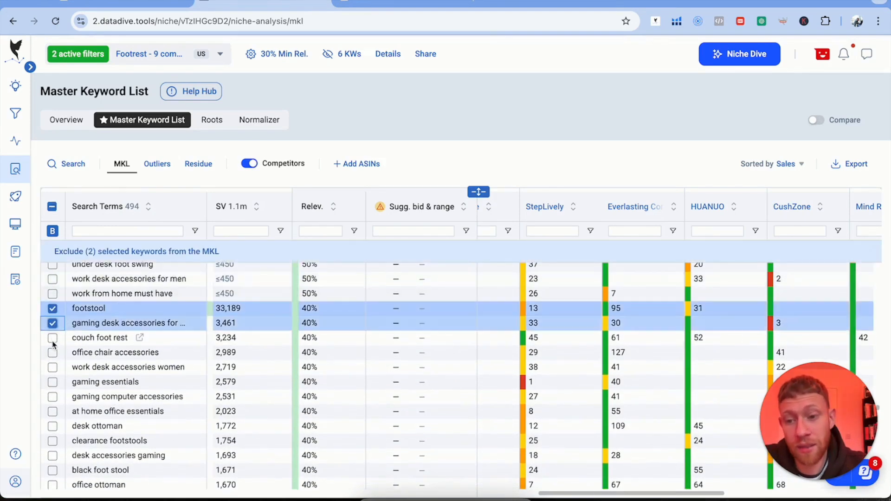
left_click(52, 338)
left_click(53, 353)
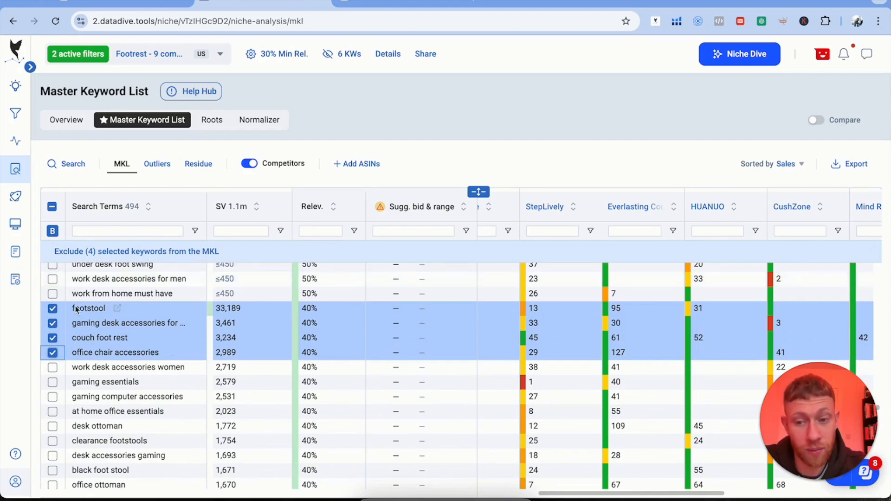
left_click(52, 308)
left_click(52, 323)
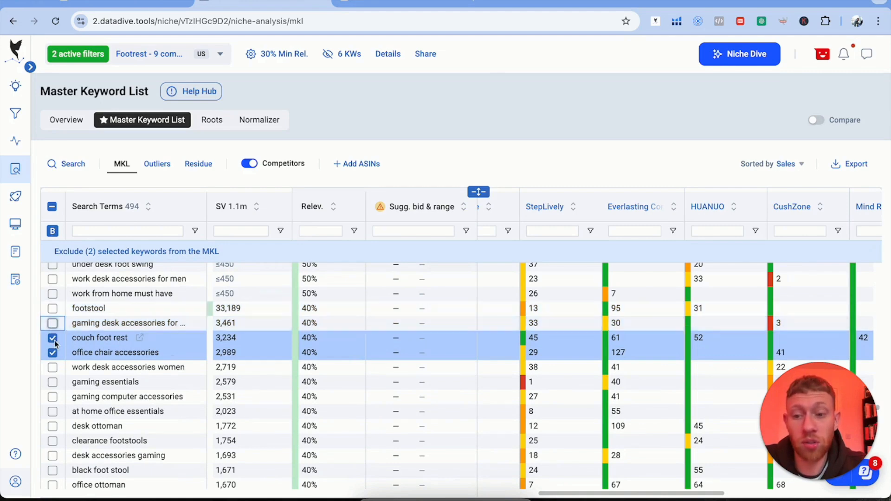
left_click(52, 338)
left_click(52, 353)
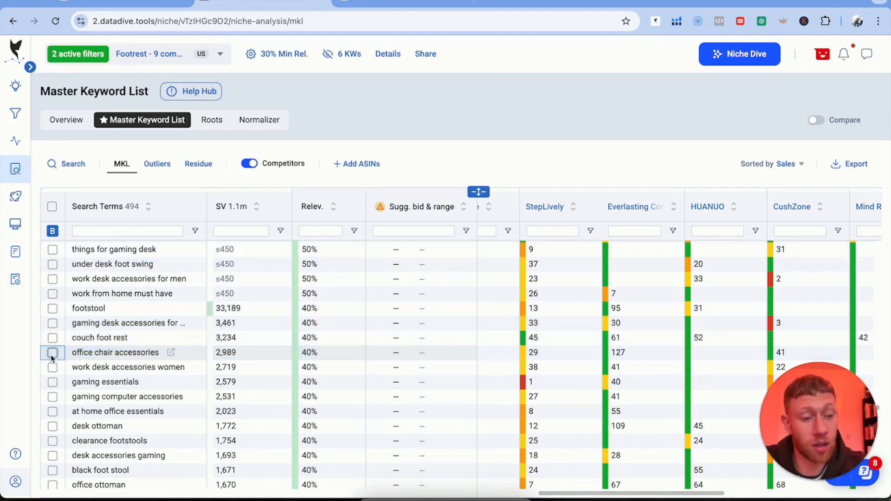
Filter the search terms by "huan", exclude both huanuo brand keywords from the Master Keyword List, and clear the filter
left_click(110, 231)
type("huan")
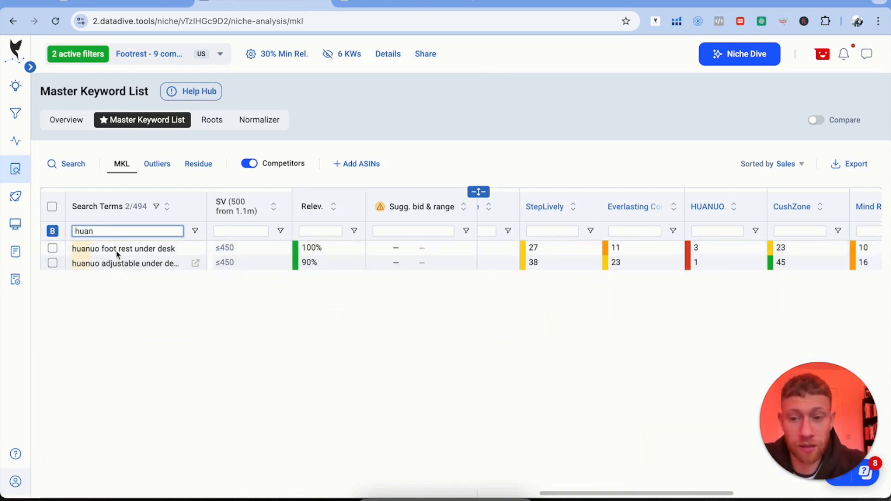
left_click(52, 248)
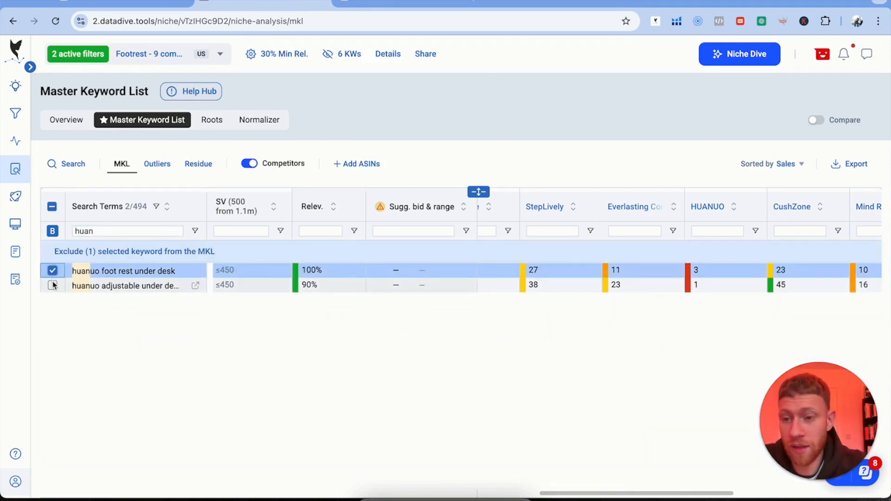
left_click(52, 285)
left_click(105, 252)
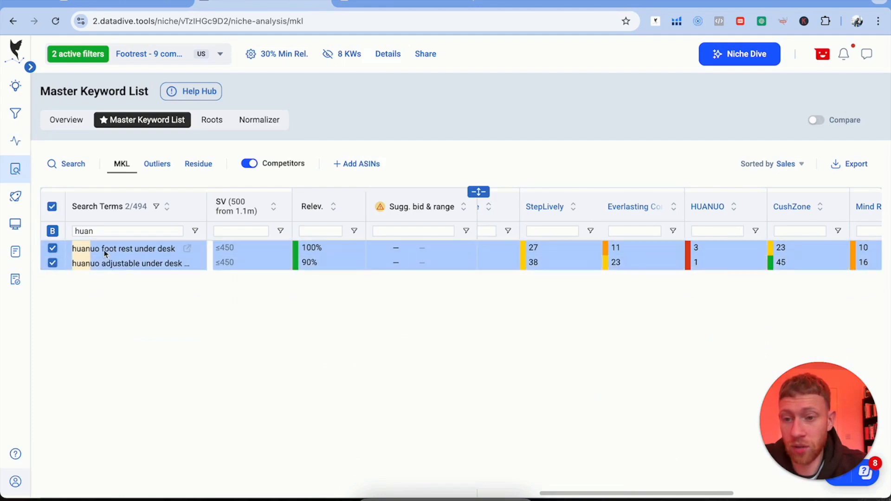
double_click(163, 232)
key("BackSpace")
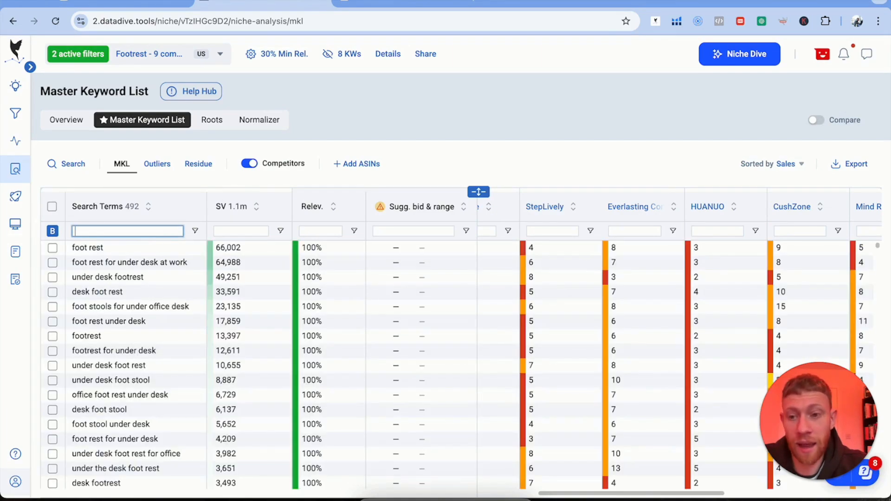
Open the niche's PPC Keywords page and import the Master Keyword List into it
scroll(197, 348, "down", 15)
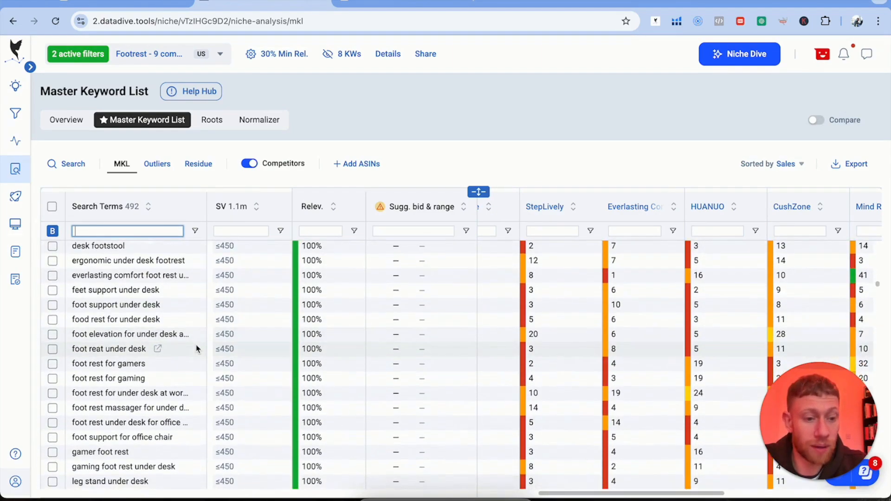
scroll(198, 348, "up", 10)
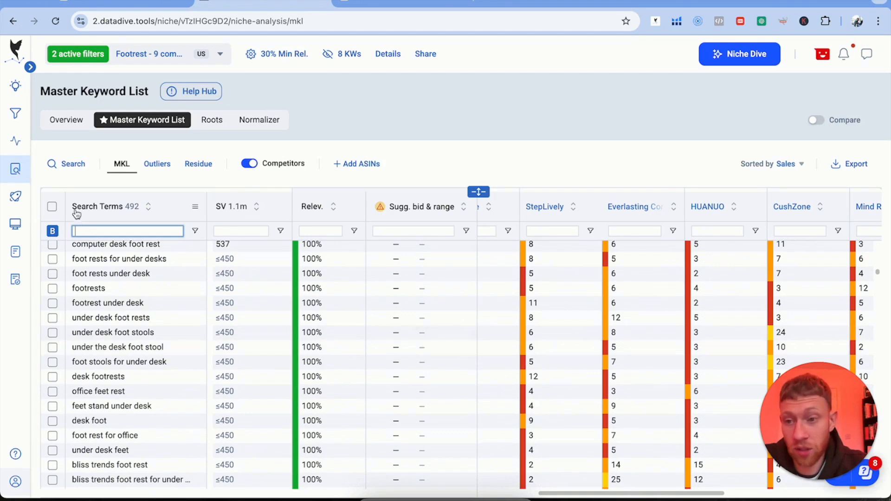
mouse_move(21, 223)
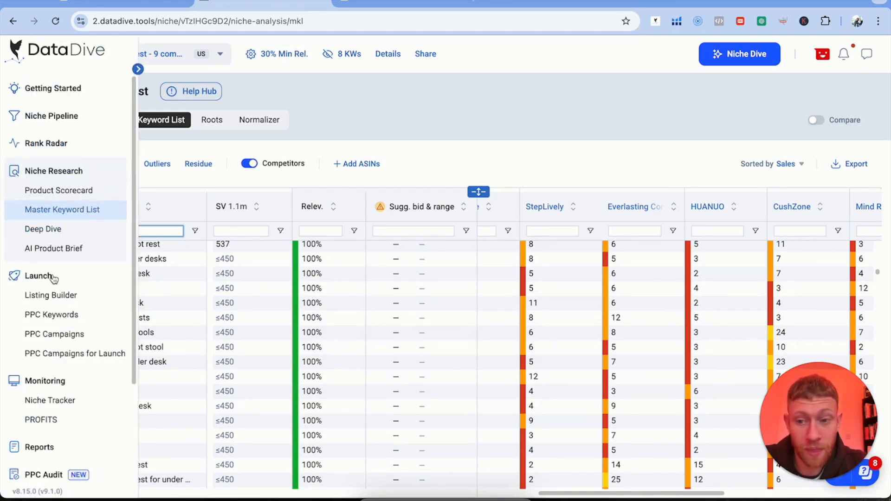
left_click(51, 316)
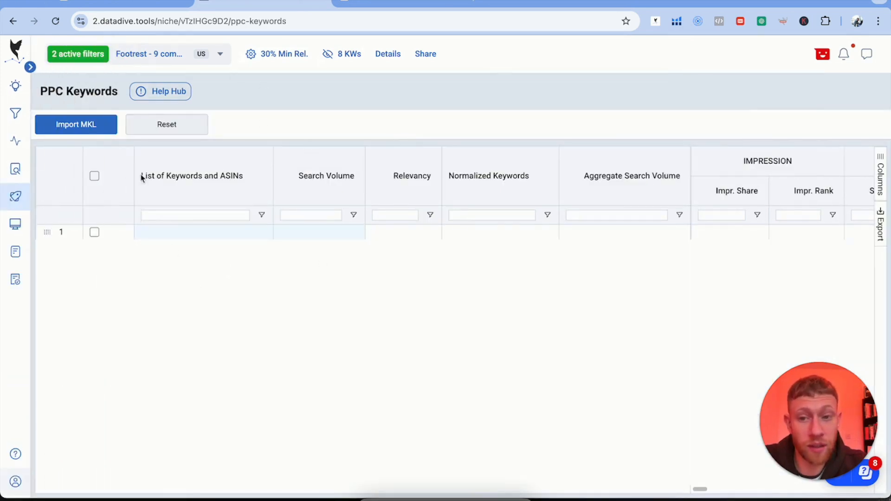
left_click(73, 128)
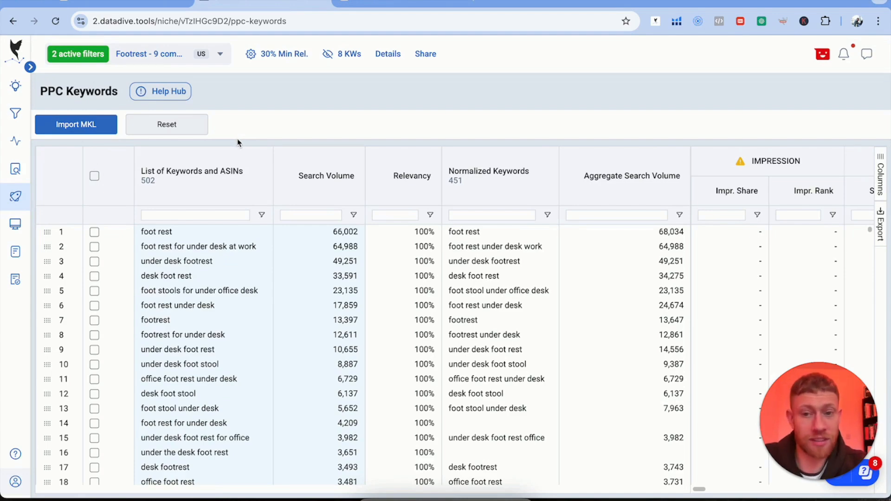
Delete all imported PPC keywords from row 79 onward, keeping the list down to "desk footstool"
scroll(259, 344, "down", 14)
scroll(246, 361, "down", 10)
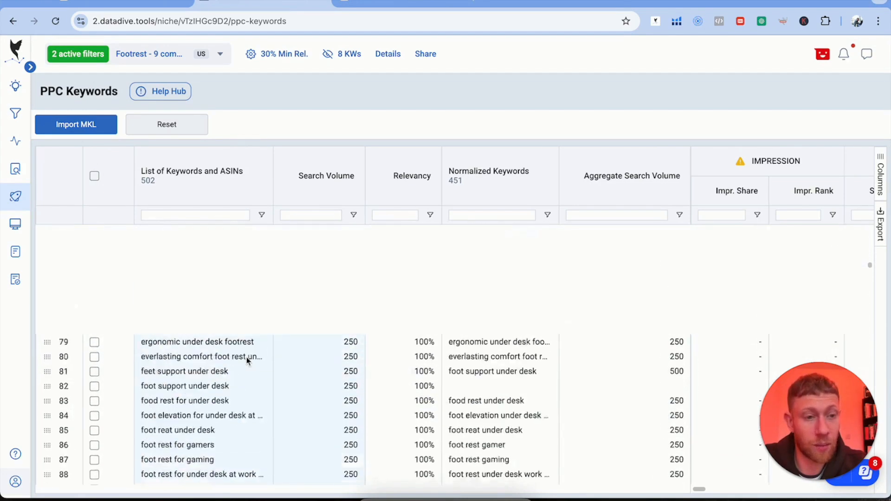
scroll(247, 361, "up", 20)
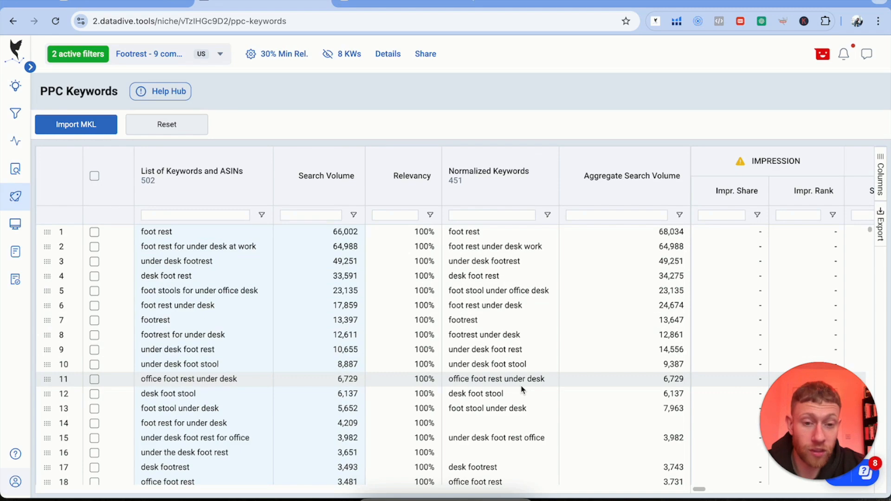
scroll(522, 390, "down", 15)
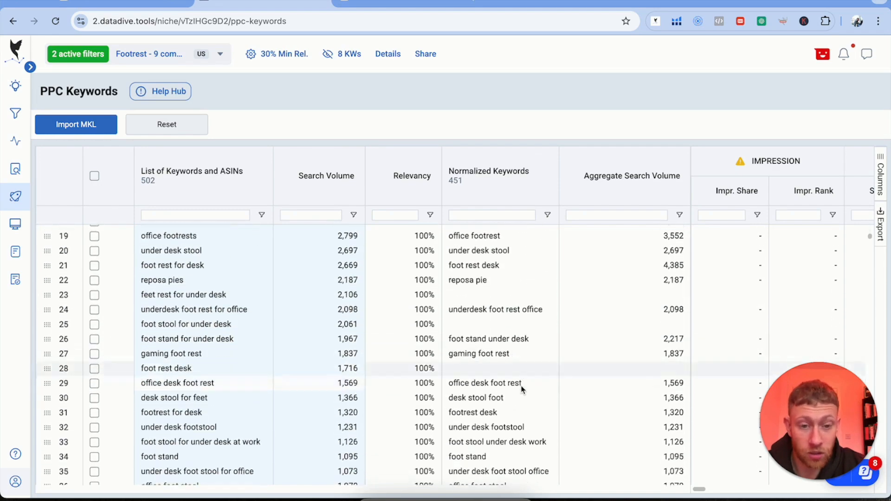
scroll(522, 390, "down", 1)
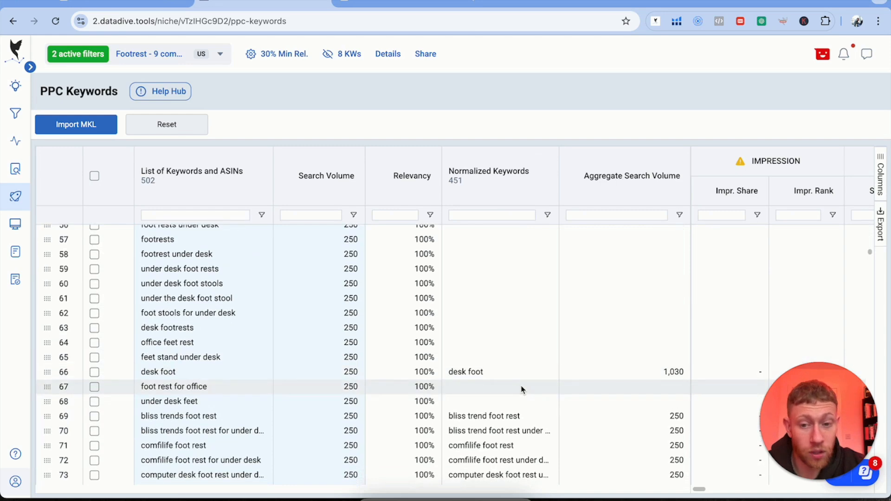
left_click_drag(183, 240, 179, 290)
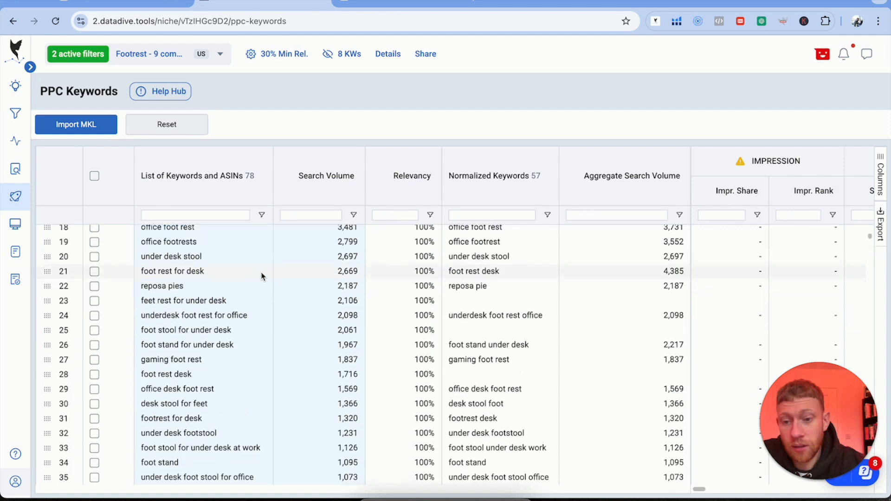
Delete the PPC keywords in rows 71 to 78, from "comfilife foot rest" through "desk footstool"
scroll(261, 277, "down", 3)
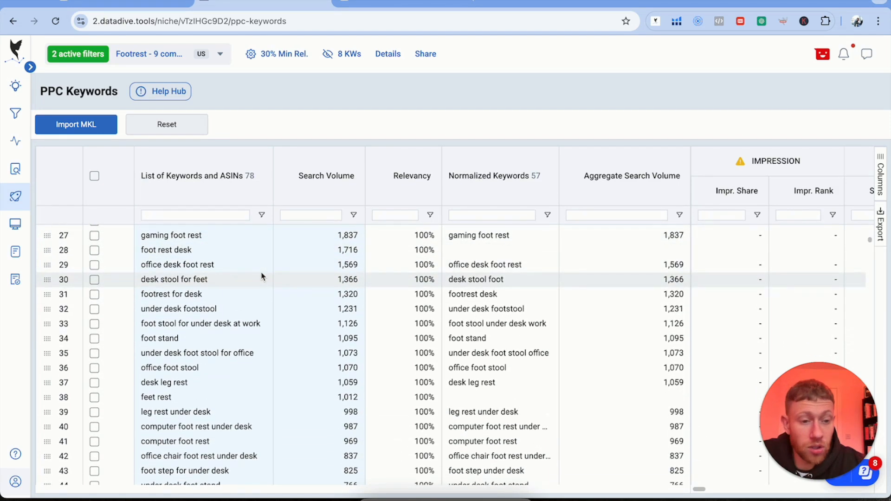
scroll(261, 277, "down", 10)
left_click(175, 336)
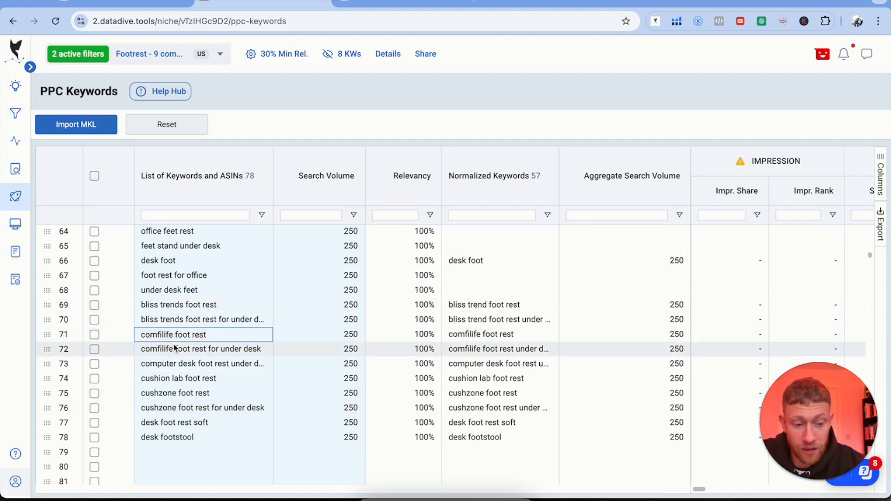
key("Delete")
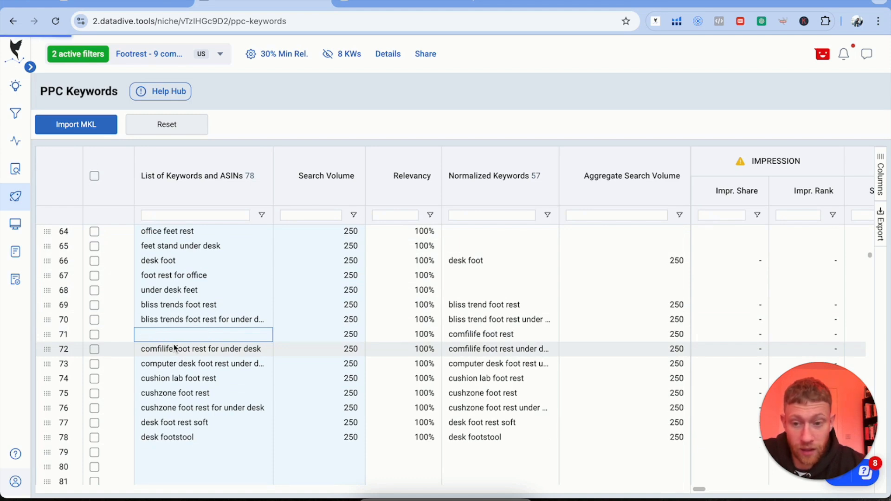
left_click_drag(175, 349, 165, 448)
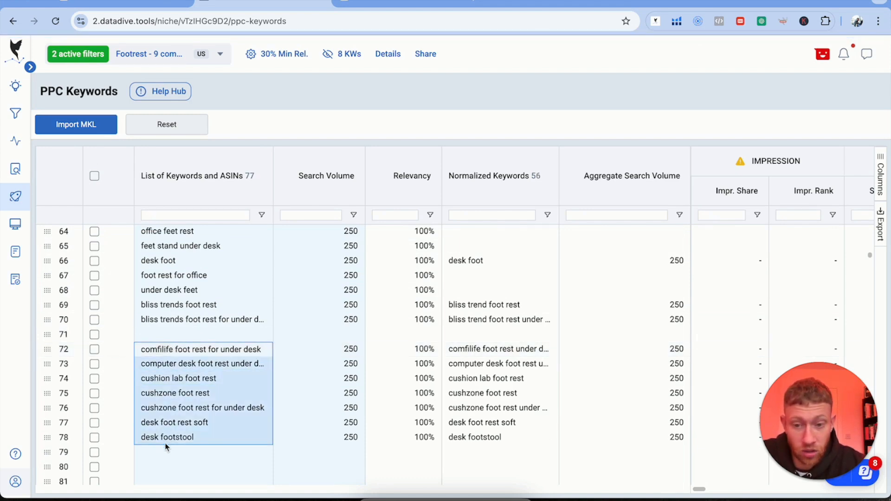
key("Delete")
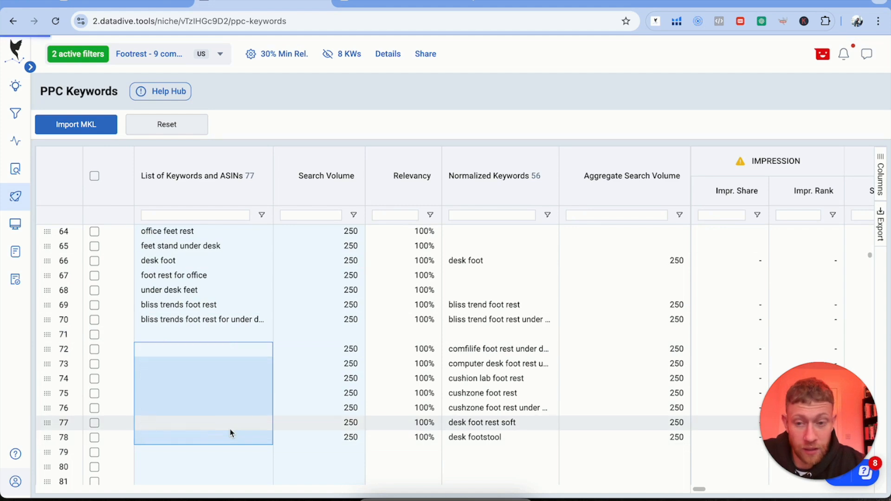
Delete the PPC keywords in rows 63 to 70, from "desk footrests" through the bliss trends terms
scroll(229, 429, "up", 2)
scroll(230, 429, "up", 2)
left_click_drag(191, 354, 186, 468)
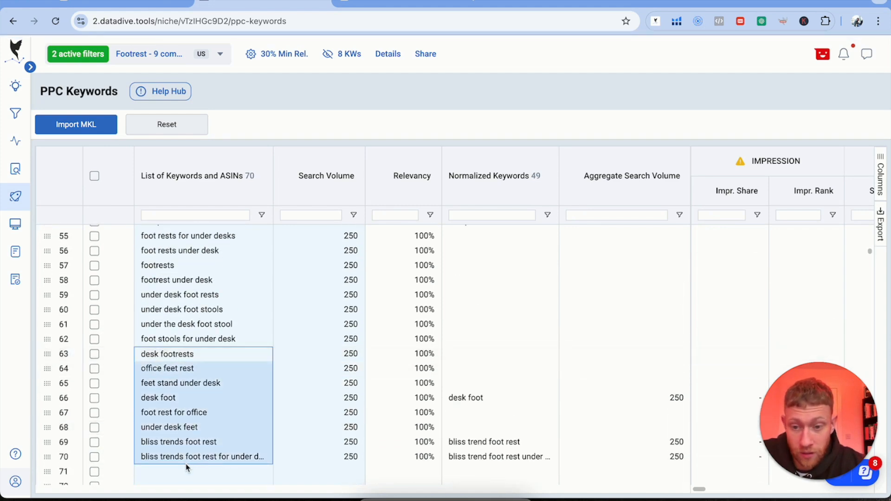
key("Delete")
Review the remaining PPC keywords and examine their suggested bid columns and campaign match types (exact, phrase, broad)
scroll(224, 347, "up", 7)
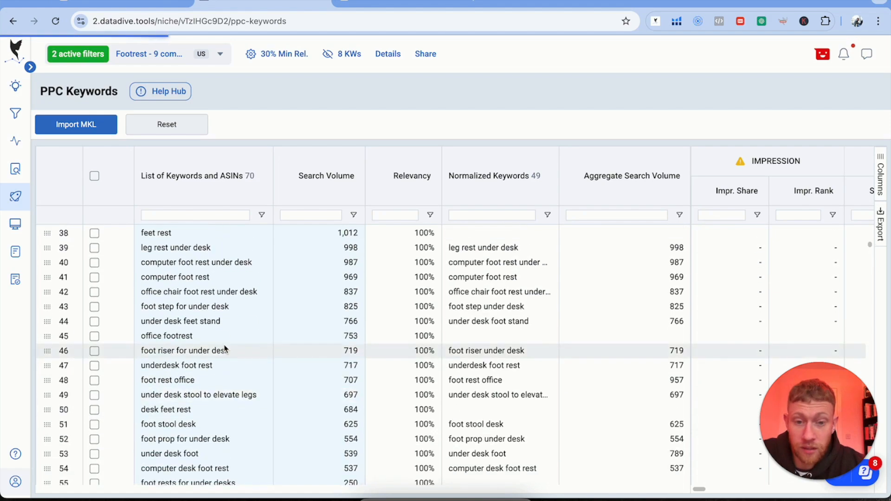
scroll(224, 348, "down", 5)
scroll(225, 348, "up", 10)
scroll(225, 341, "down", 5)
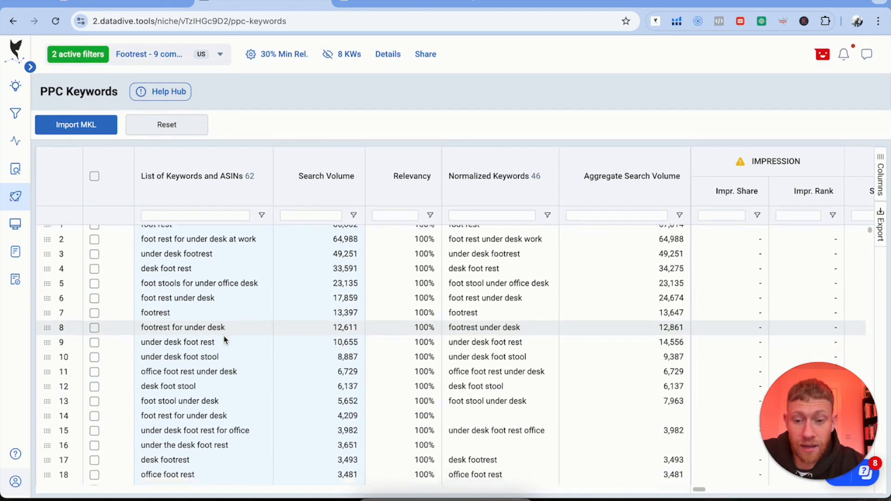
scroll(225, 340, "down", 6)
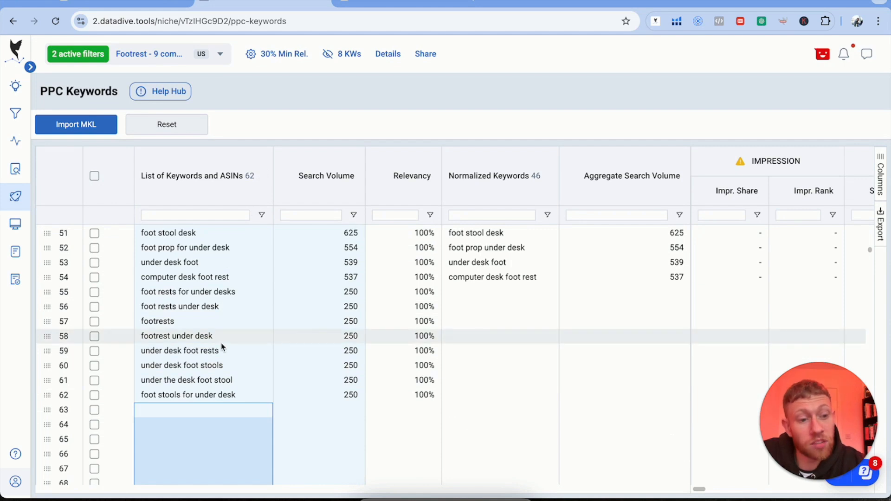
scroll(465, 371, "up", 1)
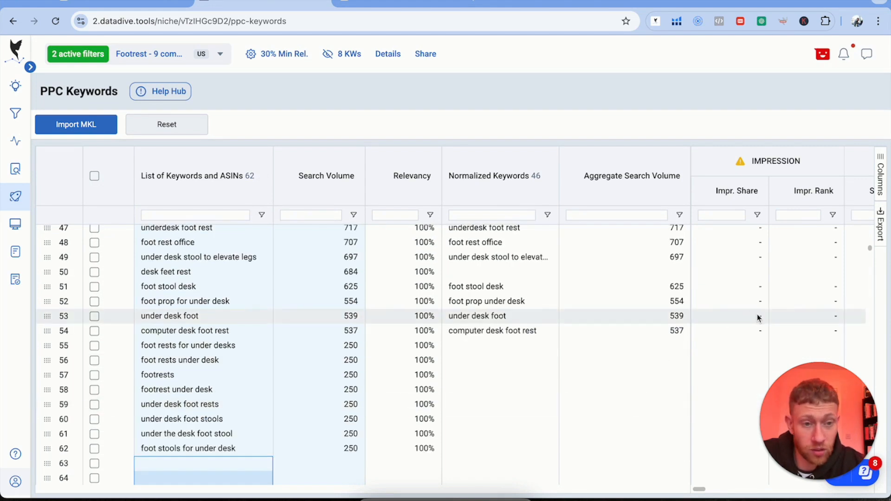
scroll(780, 365, "right", 3)
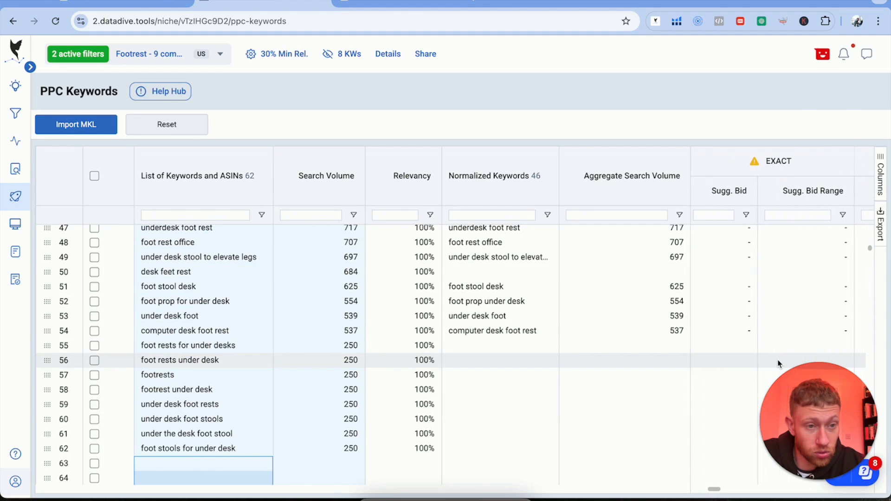
scroll(779, 365, "right", 3)
scroll(838, 322, "up", 1)
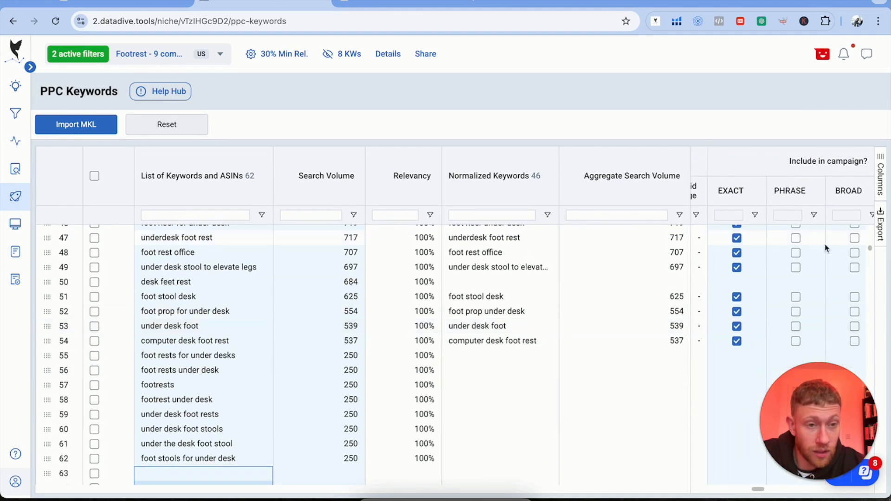
scroll(805, 278, "right", 1)
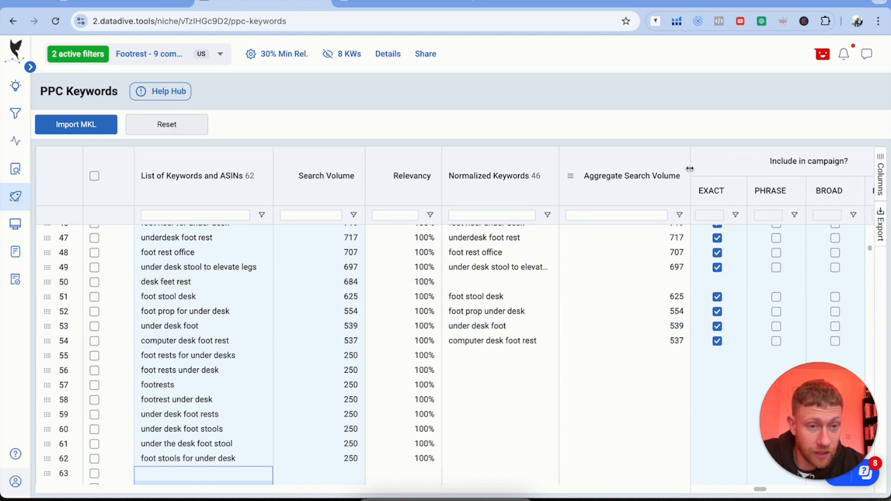
Exclude the keywords in rows 8 to 13, "footrest for under desk" through "foot stool under desk", from the exact match campaign
left_click_drag(690, 169, 608, 173)
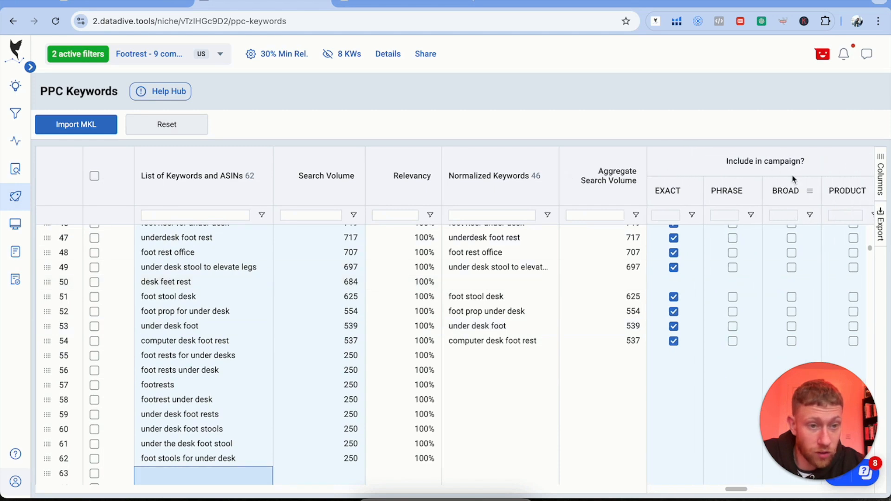
left_click_drag(830, 437, 89, 438)
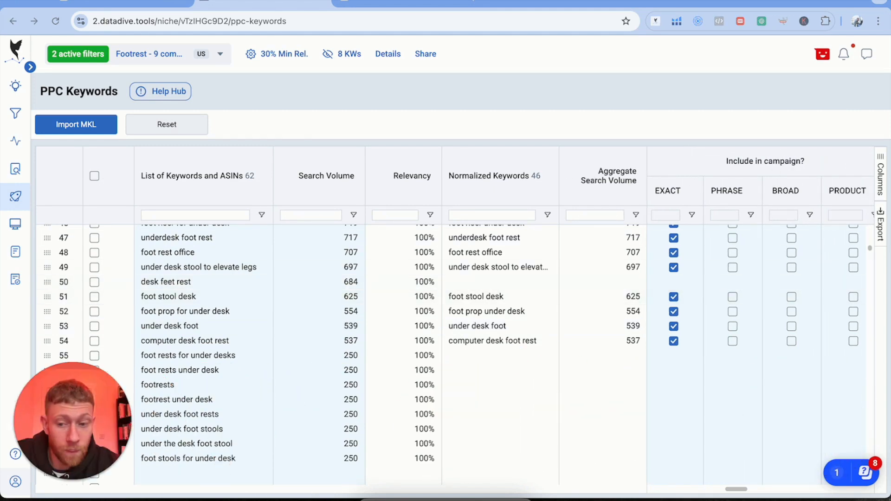
scroll(659, 339, "up", 10)
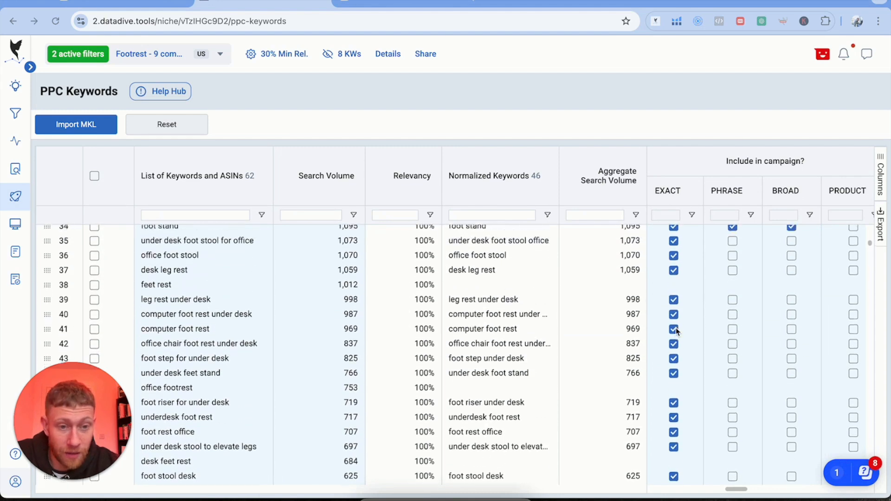
scroll(678, 332, "up", 2)
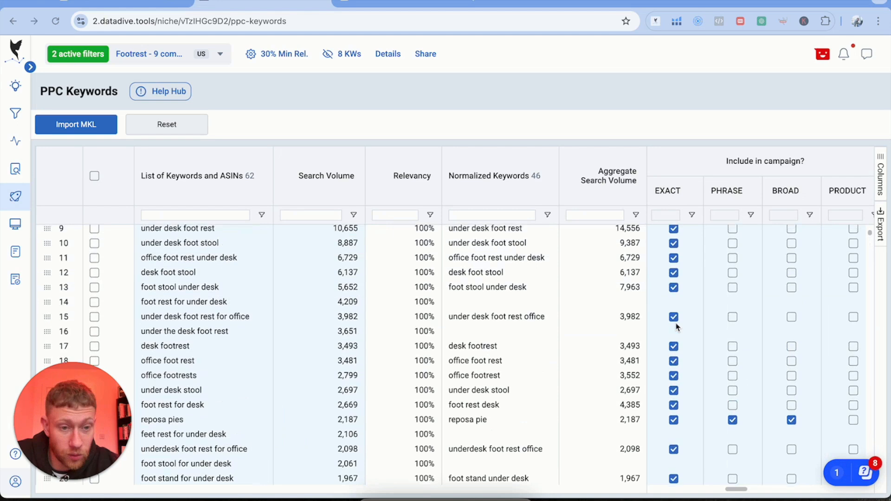
left_click(673, 273)
left_click(674, 288)
left_click(673, 258)
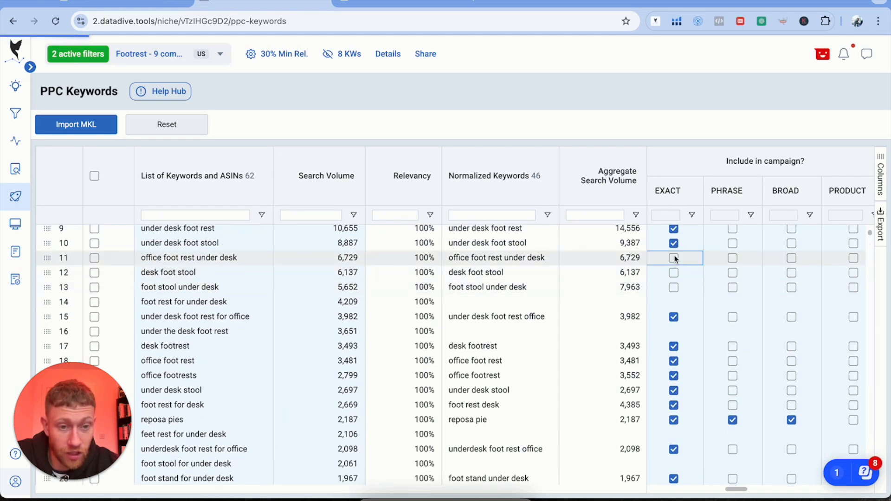
left_click(673, 243)
scroll(676, 254, "up", 1)
left_click(674, 270)
left_click(674, 255)
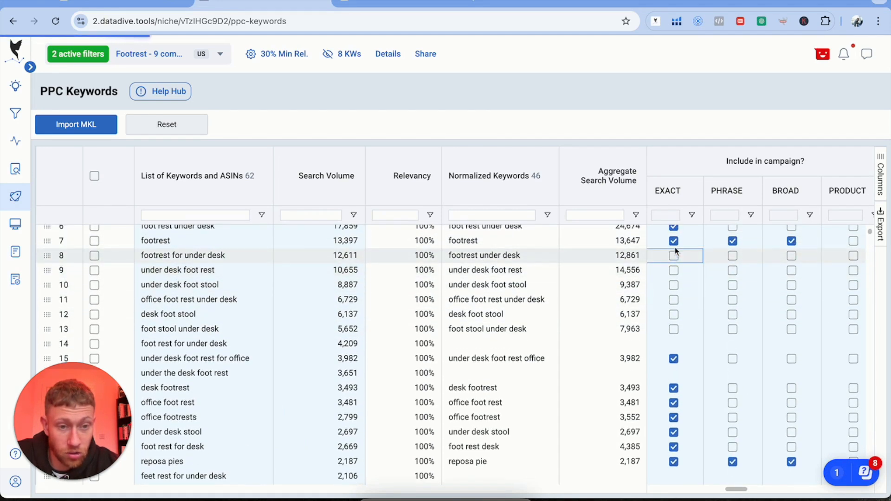
Exclude the keywords in rows 1 to 7, "foot rest" through "footrest", from the exact match campaign
left_click(675, 242)
scroll(675, 246, "up", 1)
left_click(675, 276)
left_click(674, 262)
left_click(673, 247)
left_click(673, 232)
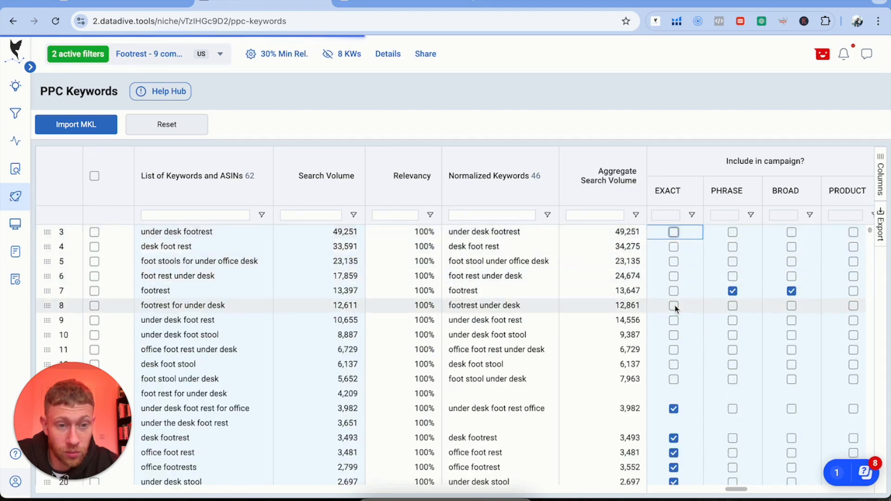
scroll(675, 308, "up", 1)
left_click(674, 247)
left_click(717, 233)
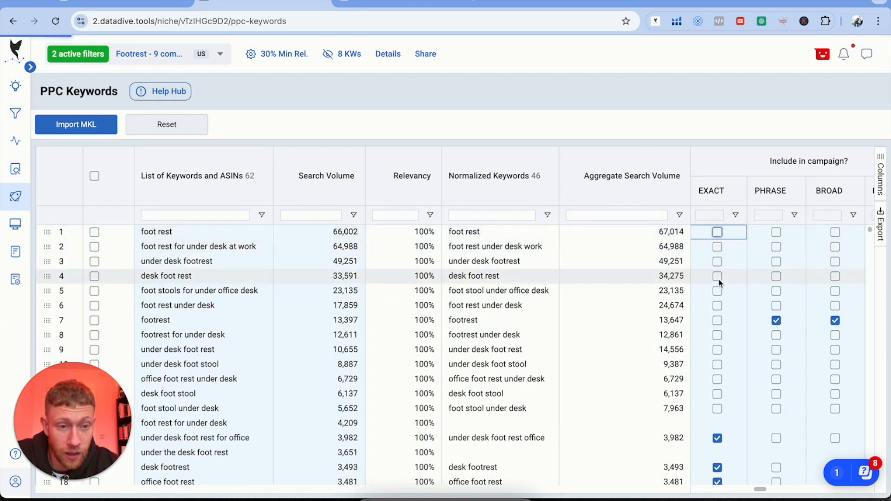
Exclude the remaining keywords from row 15 onward from exact match, and include all normalized keywords in the phrase campaign only, without broad
scroll(720, 282, "down", 3)
left_click(718, 285)
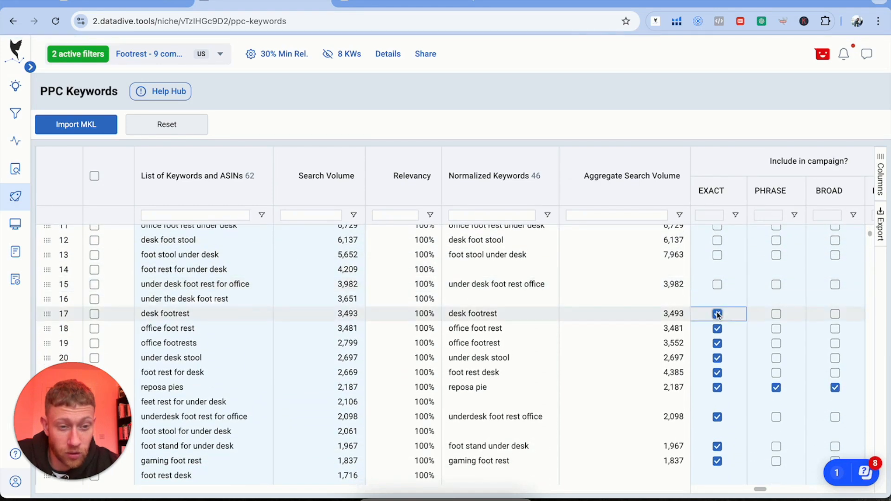
scroll(827, 295, "down", 3)
scroll(826, 294, "down", 10)
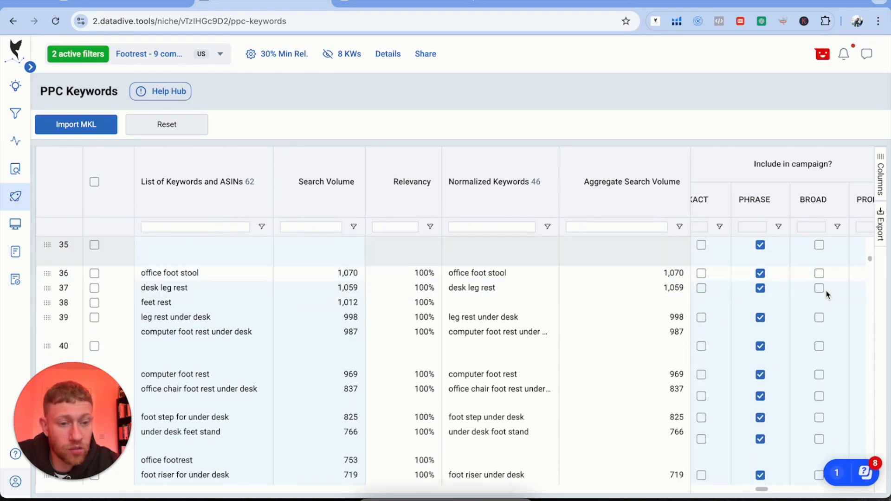
scroll(827, 297, "up", 4)
left_click(825, 294)
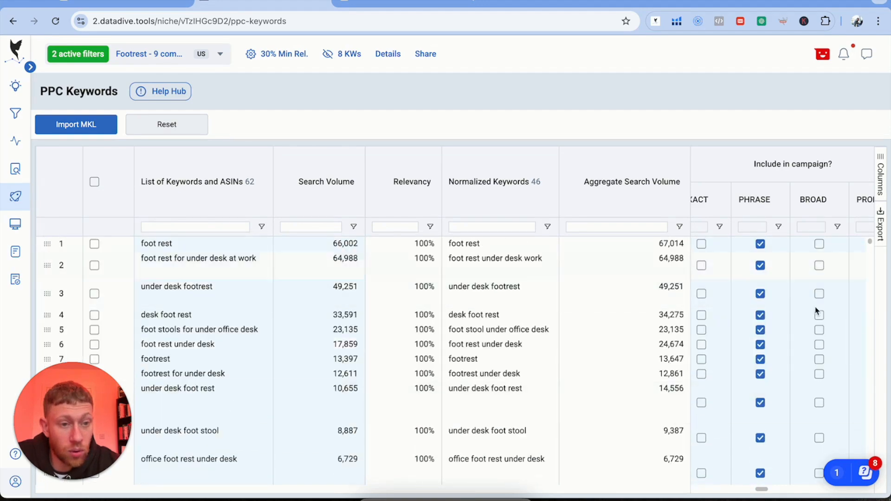
Review the phrase match selections down the keyword list and examine the phrase campaign's column of keywords already included in others
scroll(733, 285, "down", 3)
scroll(732, 285, "down", 10)
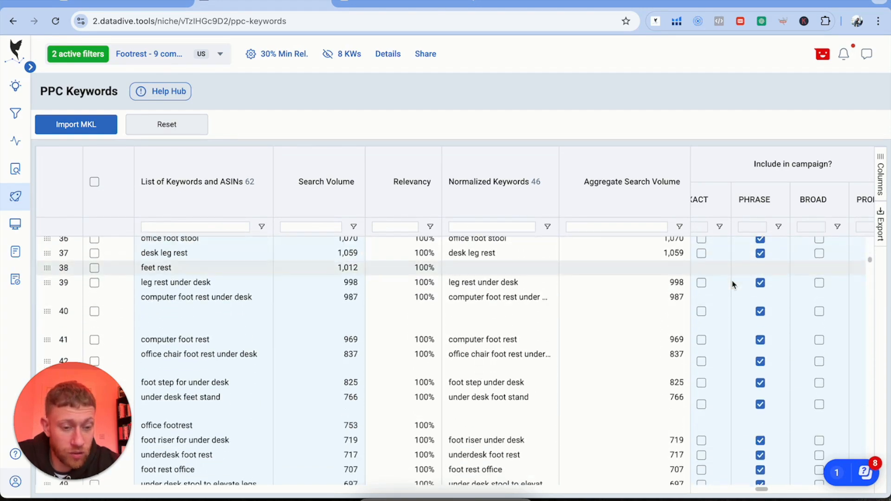
scroll(732, 285, "up", 5)
scroll(732, 285, "up", 6)
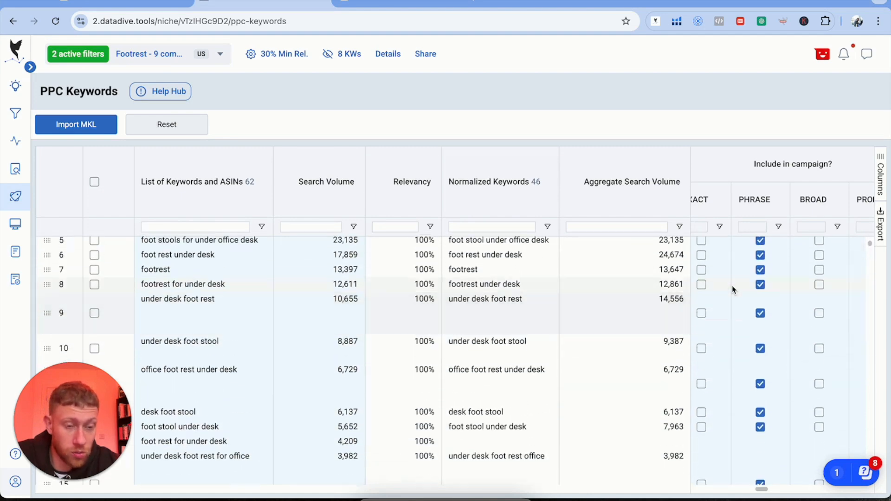
scroll(732, 287, "up", 1)
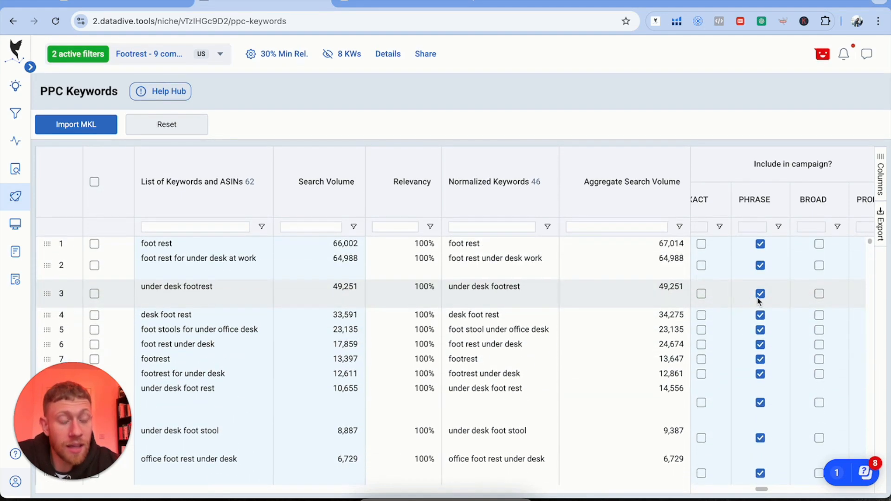
scroll(792, 319, "right", 2)
scroll(792, 320, "right", 4)
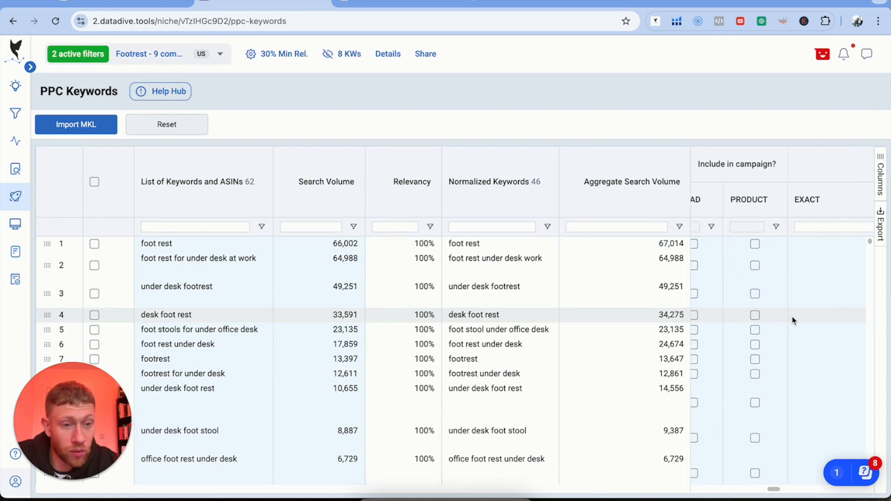
scroll(792, 319, "right", 4)
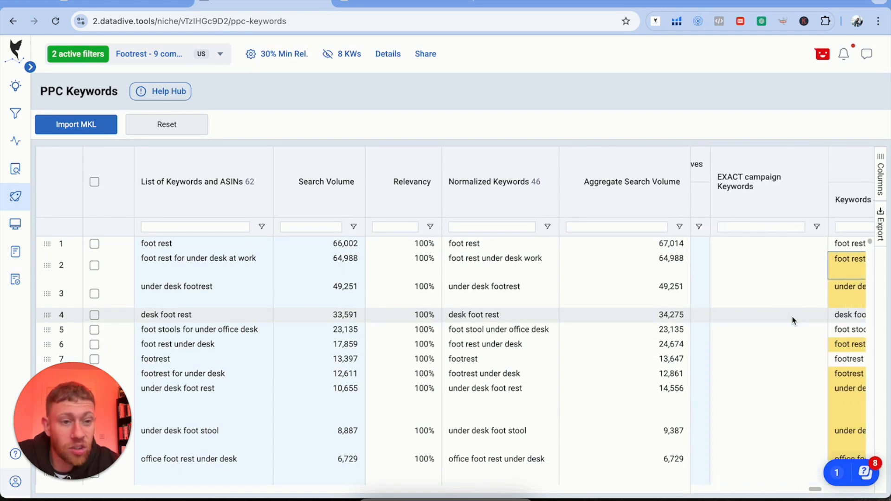
scroll(794, 320, "right", 3)
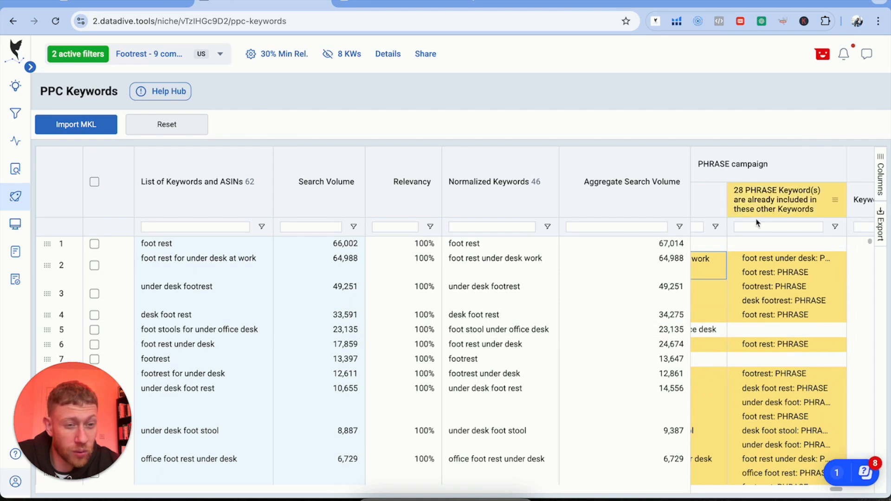
Compare "foot rest under desk work" with its overlapping phrase keywords and delete "foot rest for under desk at work" from row 2
scroll(773, 260, "left", 2)
scroll(773, 260, "left", 2)
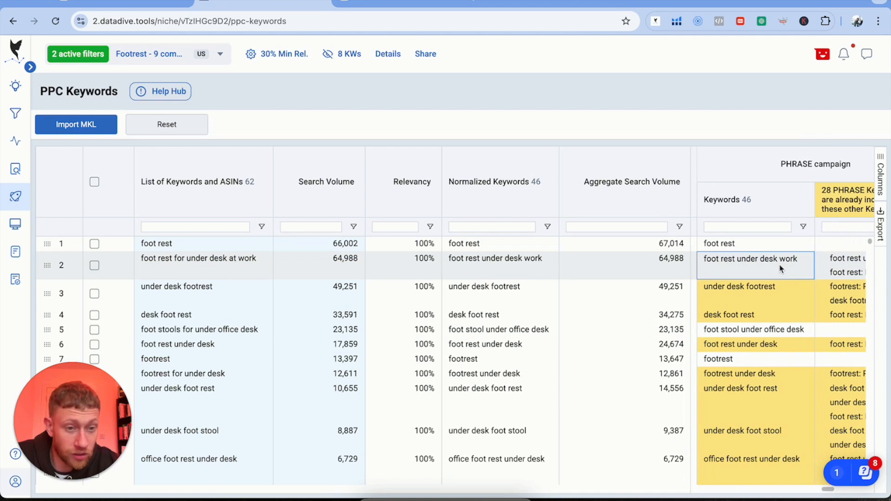
scroll(789, 266, "right", 3)
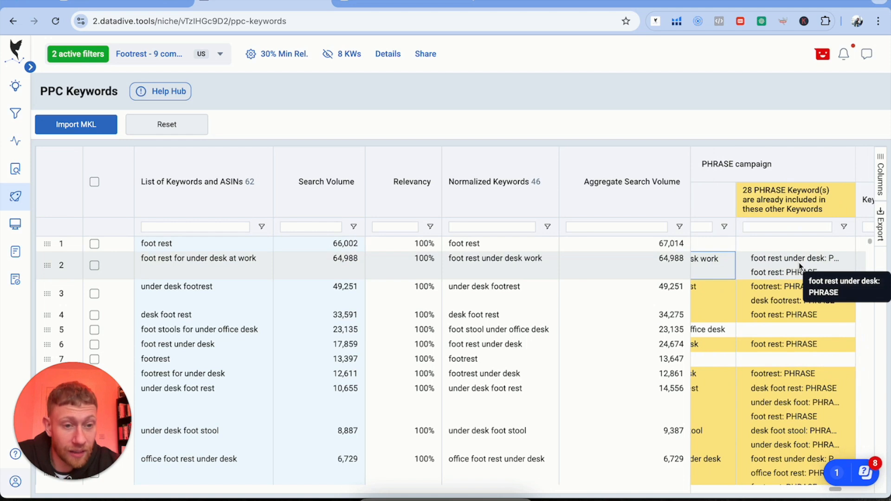
scroll(710, 265, "left", 1)
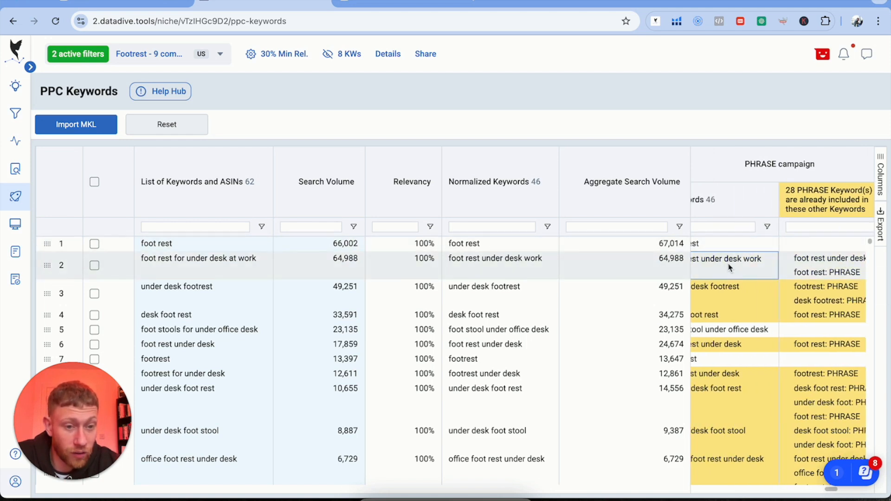
scroll(729, 268, "left", 2)
scroll(768, 277, "right", 1)
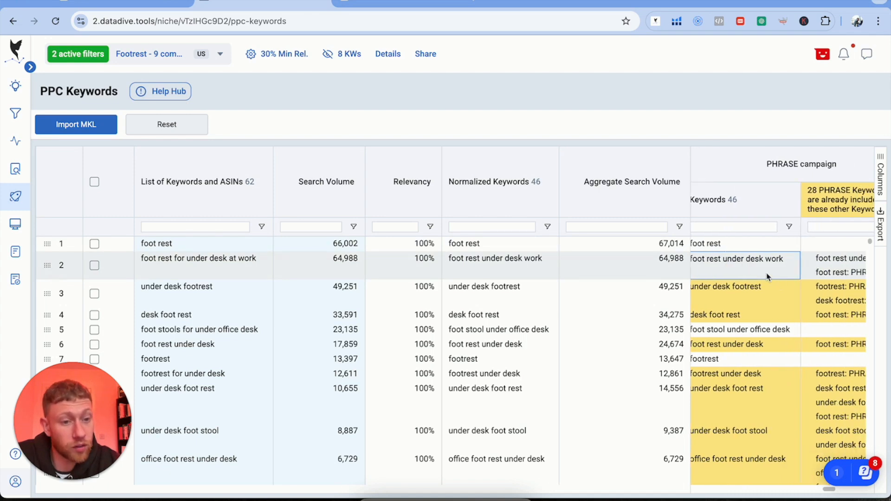
scroll(768, 278, "left", 2)
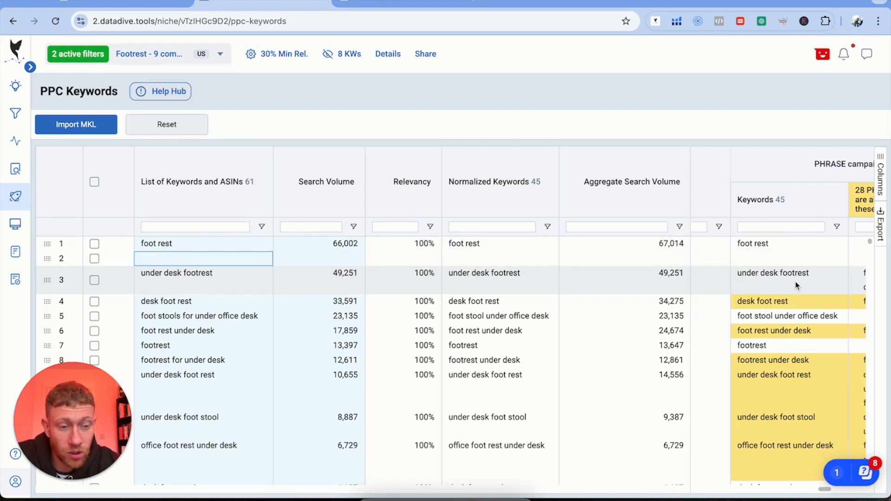
Check the phrase keywords overlapping "under desk footrest" and delete that keyword from row 3
scroll(797, 285, "right", 2)
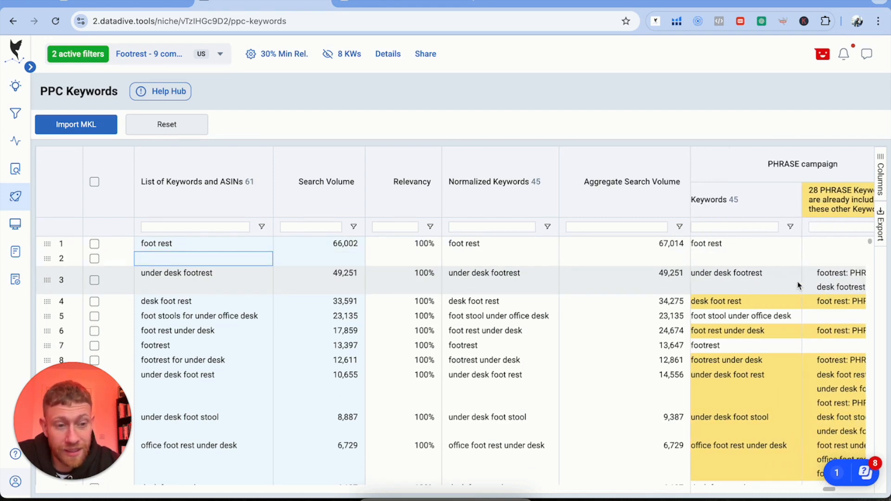
scroll(798, 285, "left", 1)
scroll(797, 285, "right", 2)
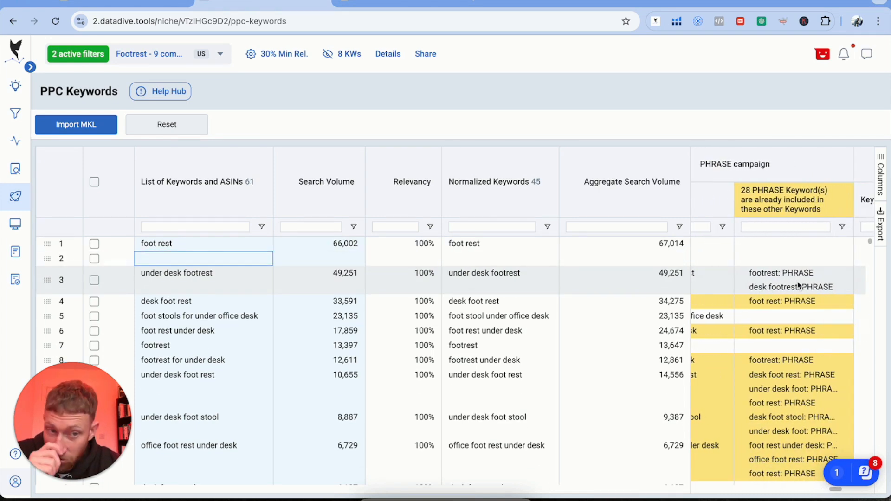
scroll(798, 285, "left", 1)
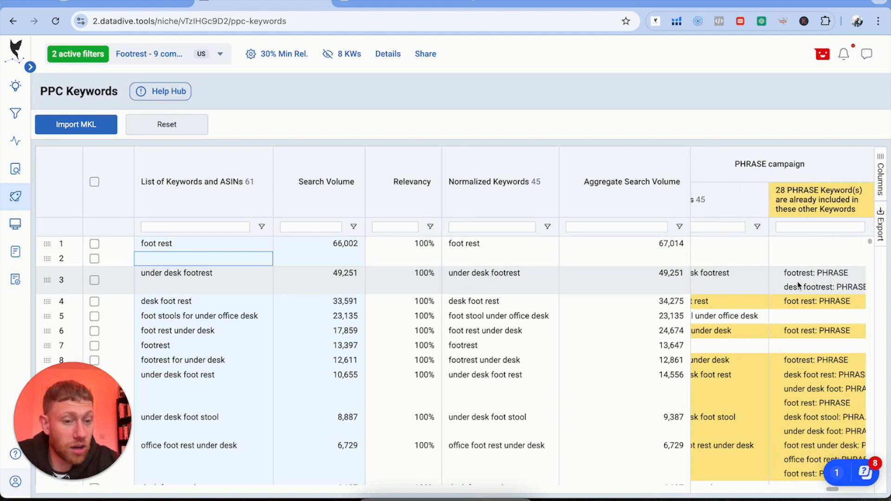
scroll(798, 285, "left", 1)
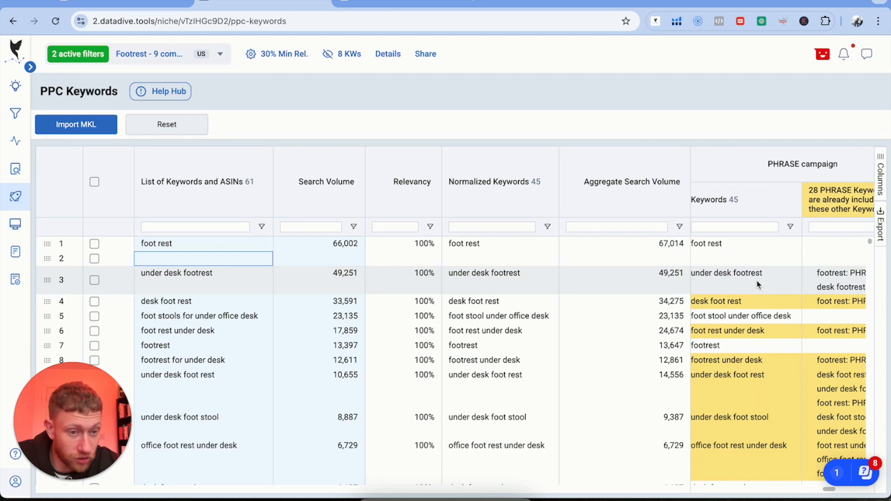
scroll(842, 283, "right", 1)
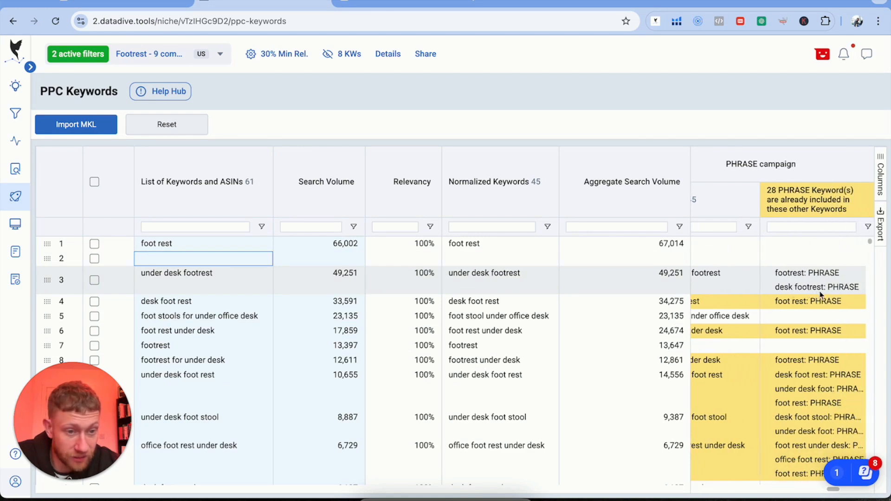
left_click(172, 274)
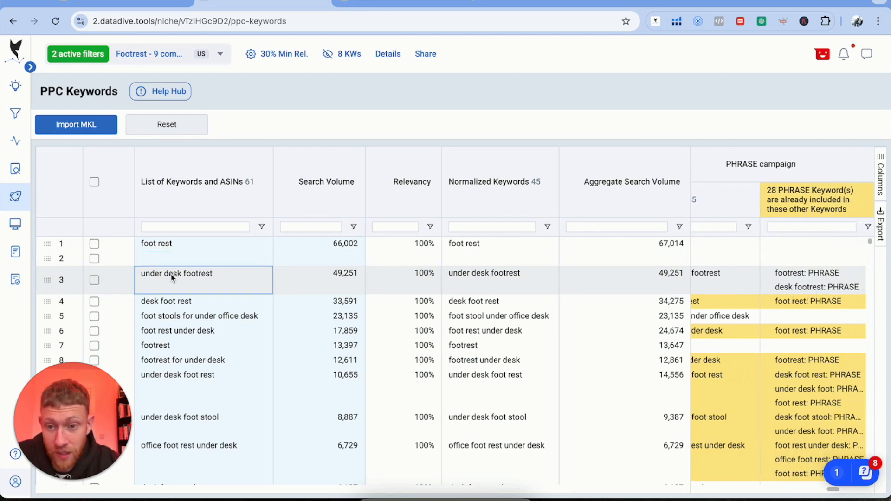
key("Delete")
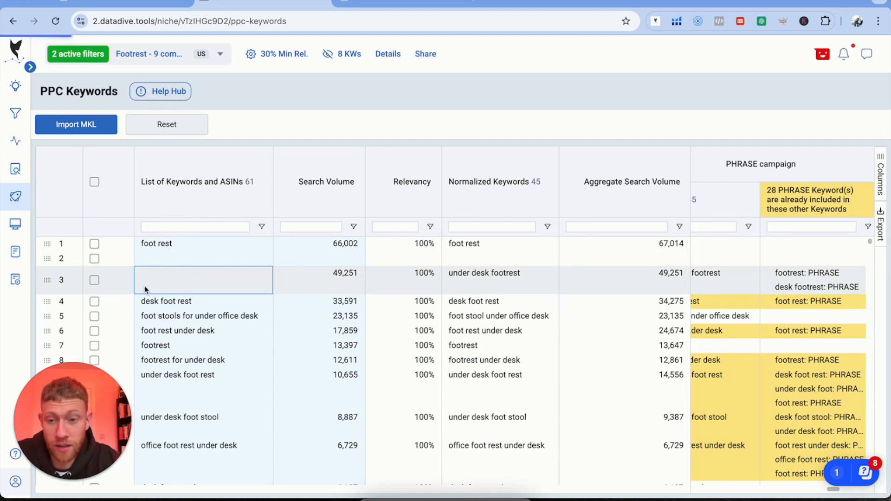
Delete the highlighted overlapping keywords from row 4 onward, including "desk foot rest", "foot rest under desk", "footrest for under desk" and "under desk foot rest"
left_click(183, 287)
key("Delete")
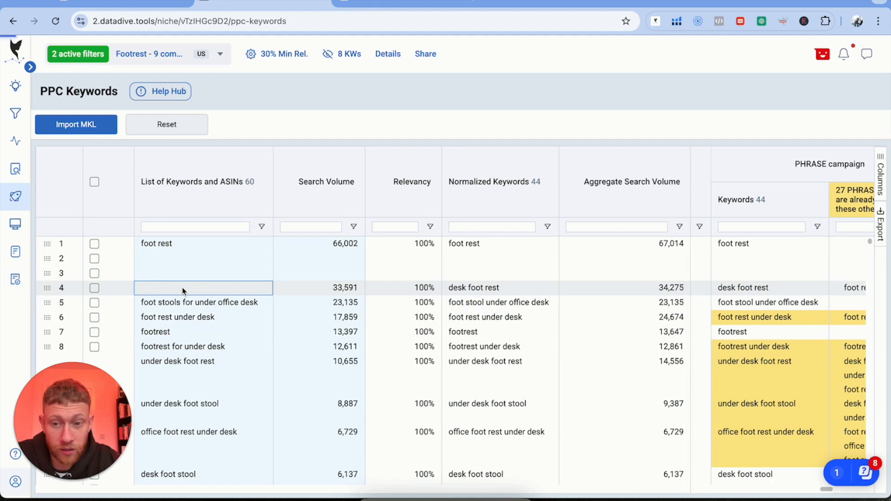
left_click(232, 320)
key("Delete")
left_click(209, 346)
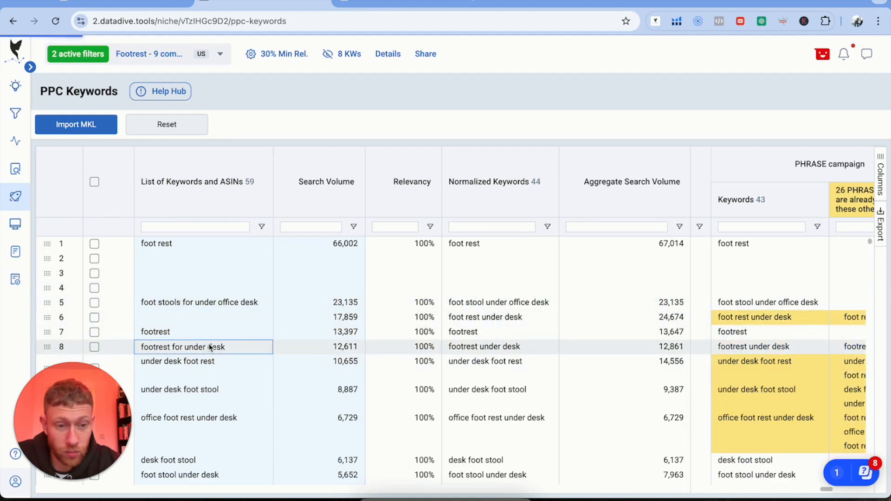
left_click(207, 361)
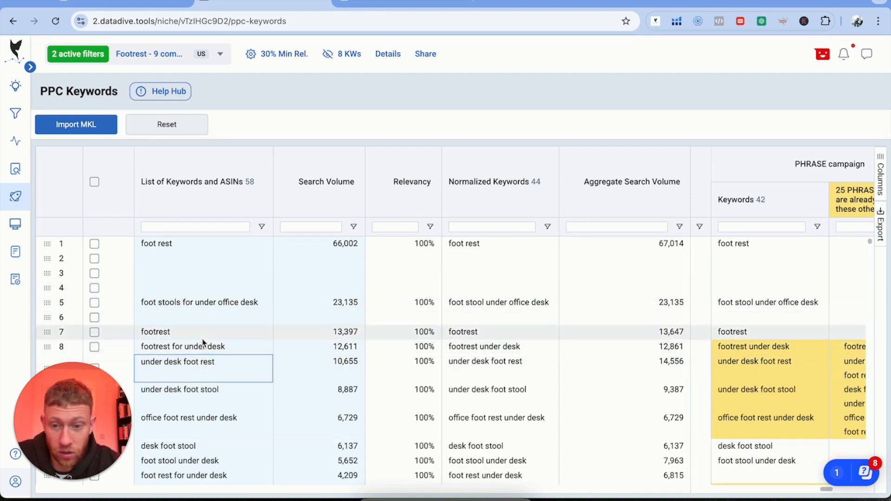
left_click(202, 352)
key("Delete")
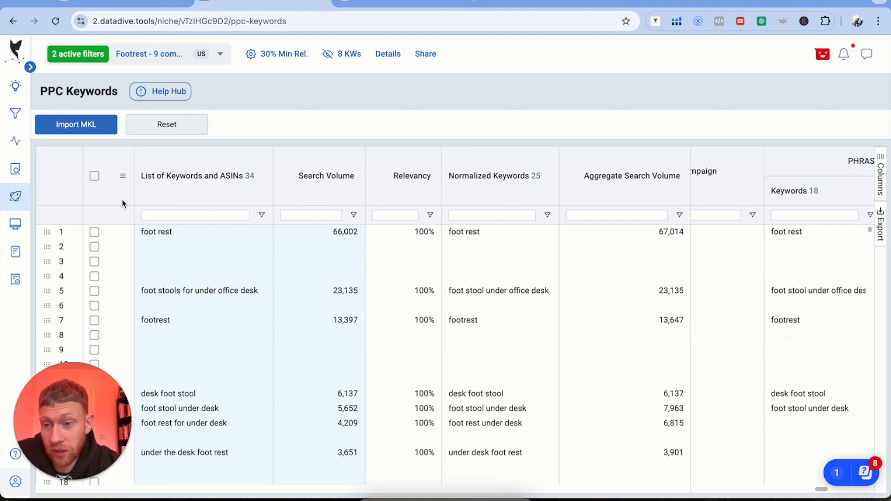
Open the niche's PPC Campaigns page to set up campaigns from the trimmed keyword list
mouse_move(26, 225)
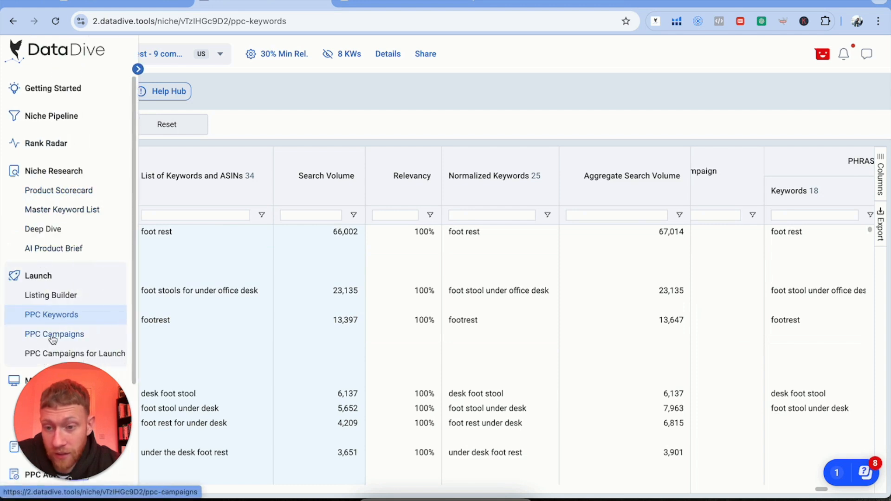
left_click(36, 339)
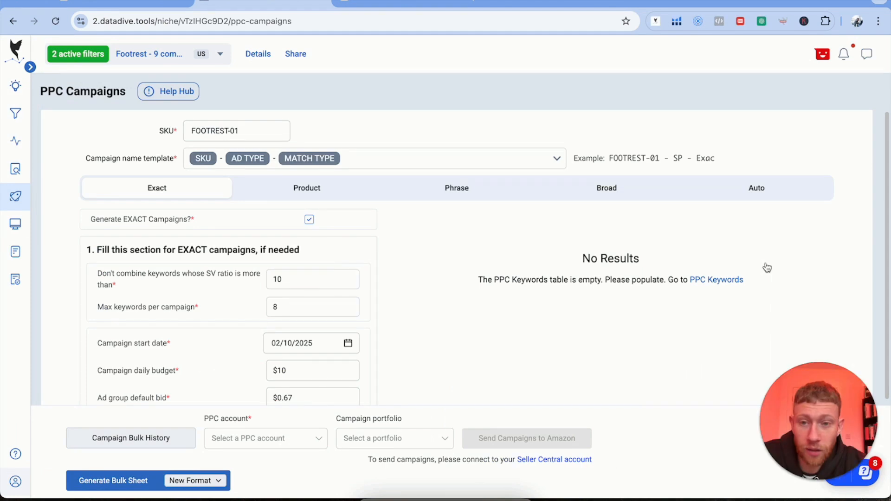
Show the phrase campaign setup and examine how its keywords are grouped by campaign number and search volume
left_click(461, 188)
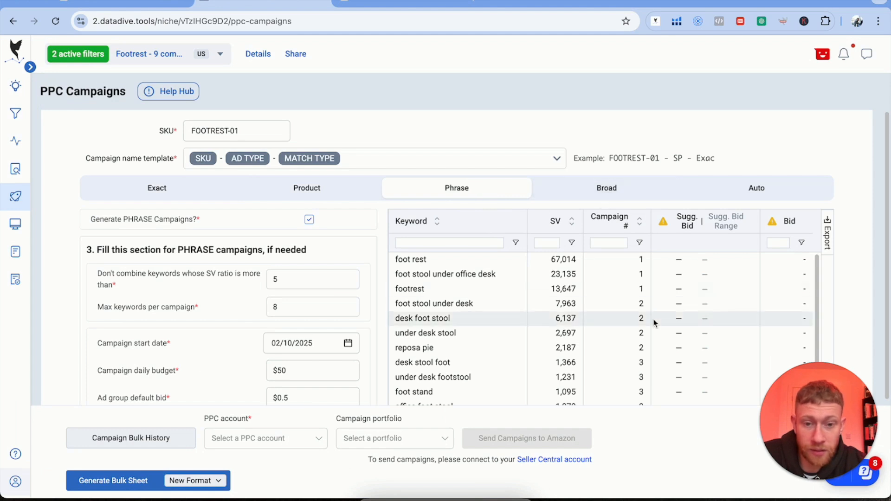
scroll(655, 321, "down", 1)
scroll(655, 323, "down", 5)
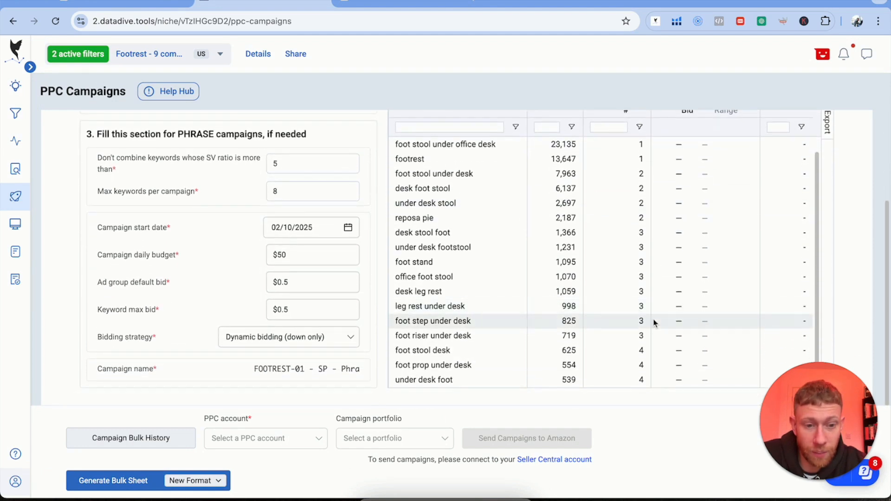
scroll(654, 322, "down", 1)
scroll(476, 218, "up", 2)
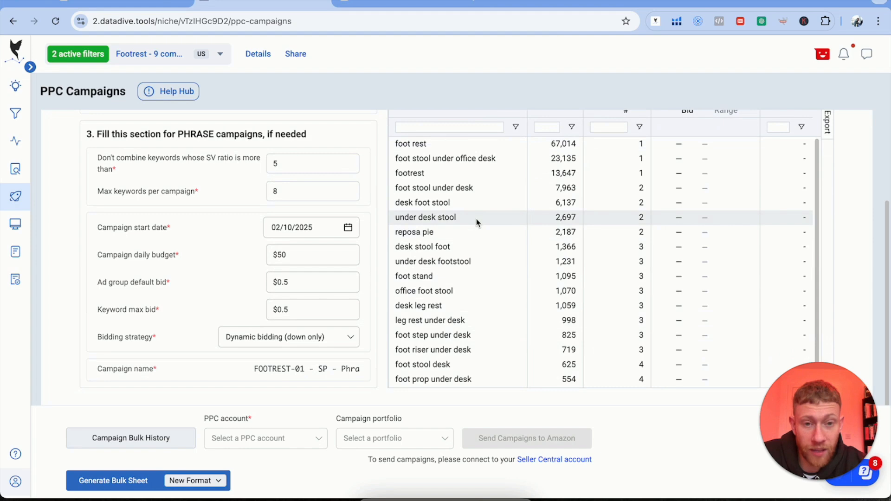
scroll(523, 173, "up", 4)
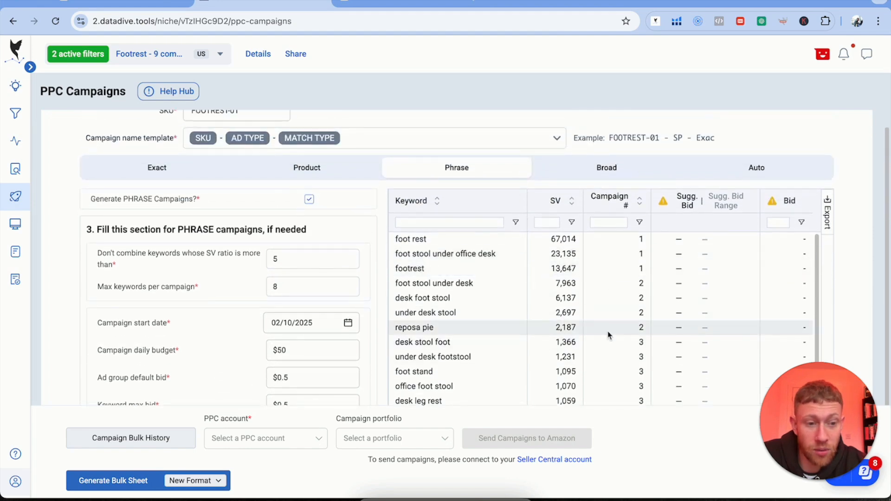
scroll(347, 221, "up", 1)
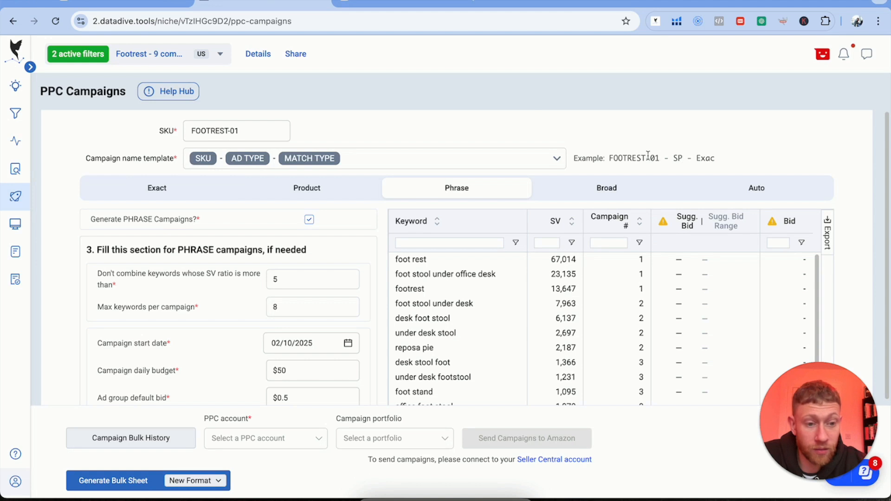
Review the phrase campaigns' search volume ratio and keyword limit, and view the available campaign start dates
scroll(644, 158, "down", 1)
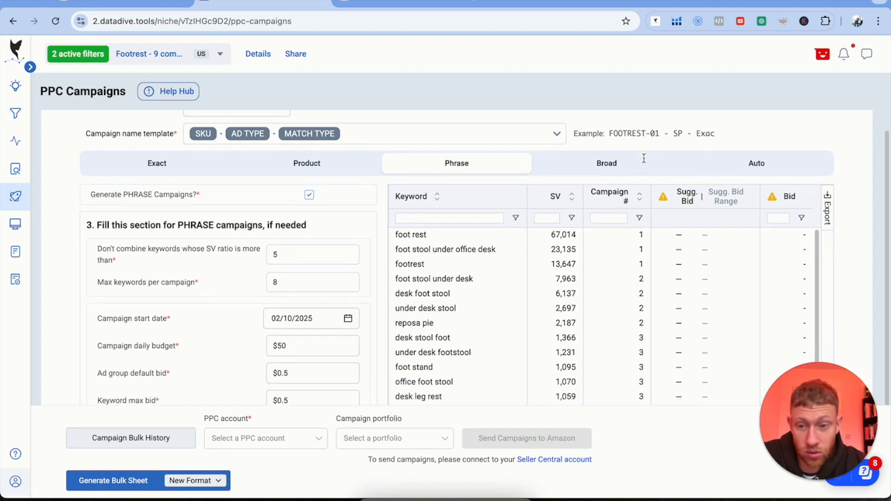
scroll(177, 286, "down", 1)
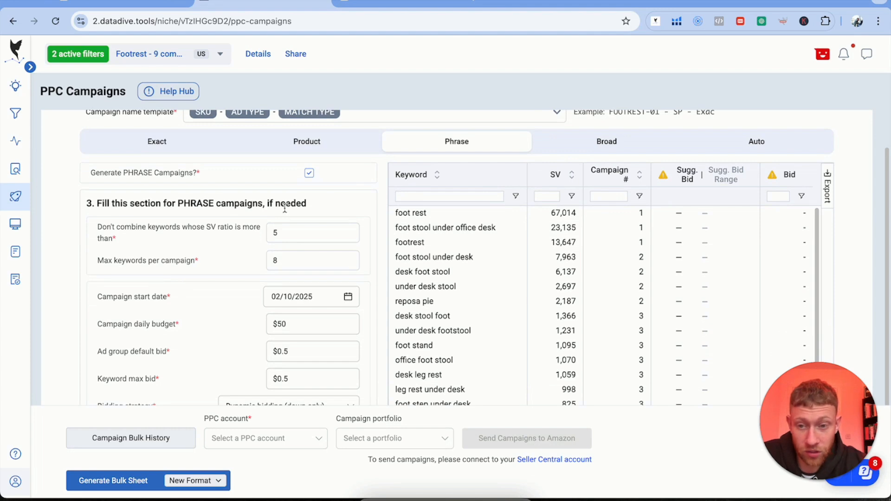
scroll(285, 208, "down", 1)
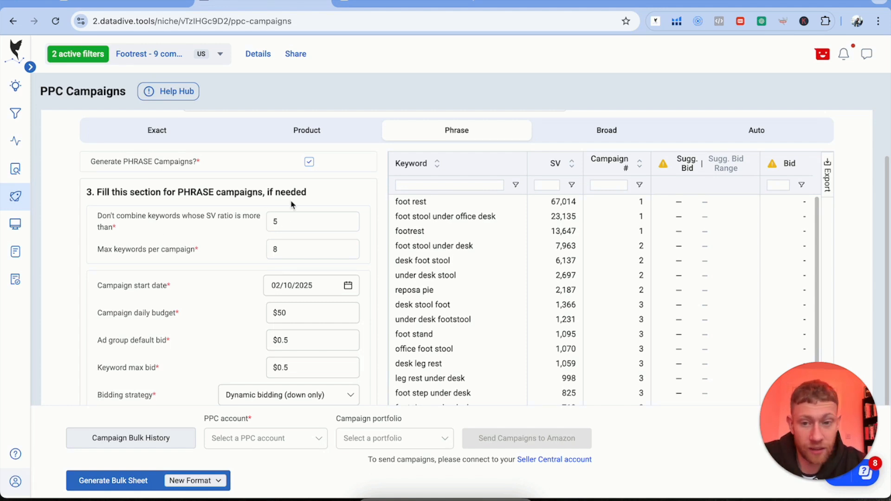
scroll(291, 220, "down", 1)
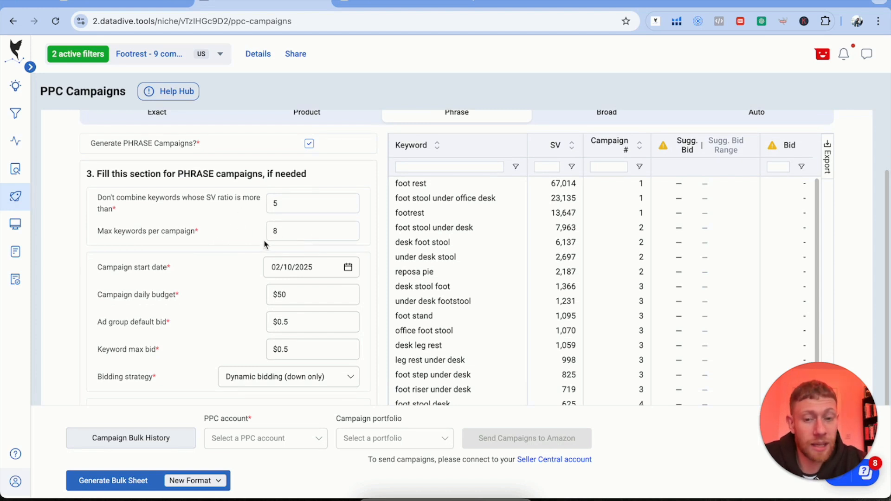
scroll(313, 227, "down", 2)
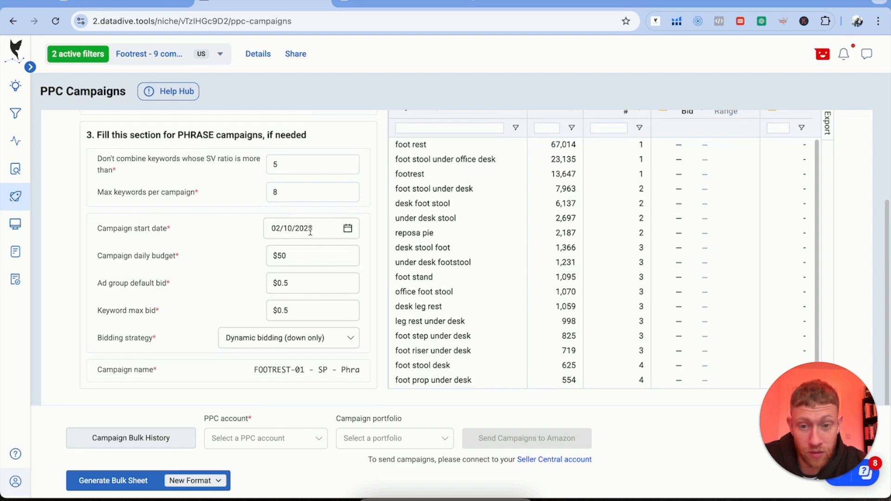
left_click(356, 229)
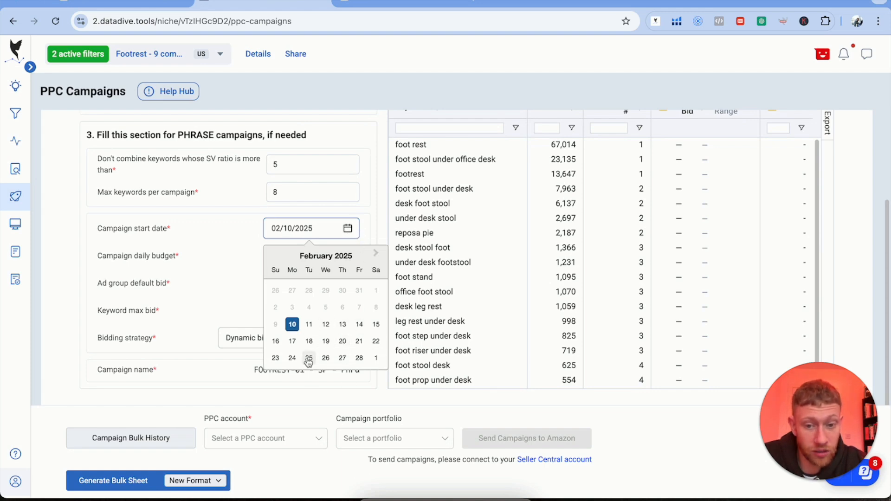
left_click(69, 306)
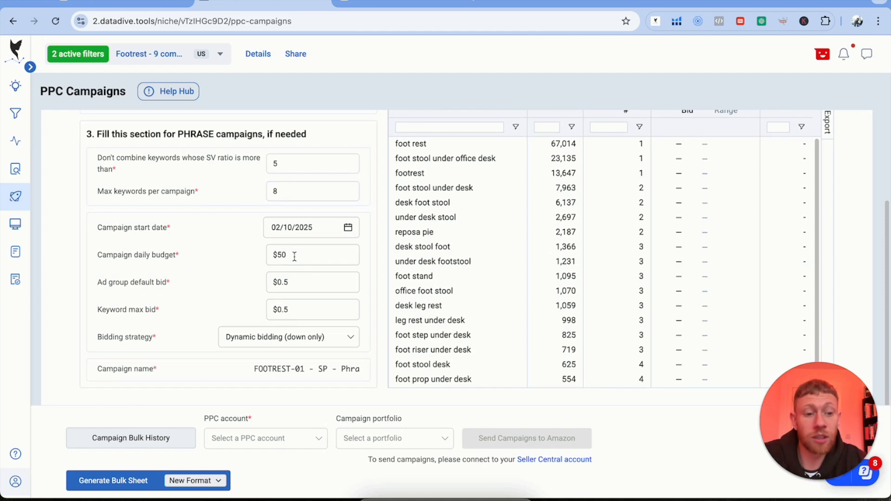
Review the phrase campaigns' daily budget and bid settings, and check the bidding strategy choices
scroll(511, 239, "down", 1)
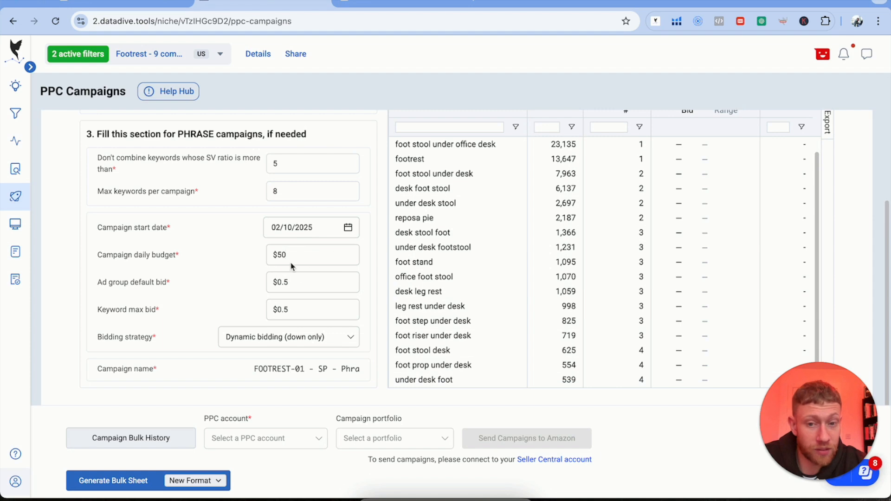
scroll(575, 232, "up", 1)
scroll(577, 238, "down", 1)
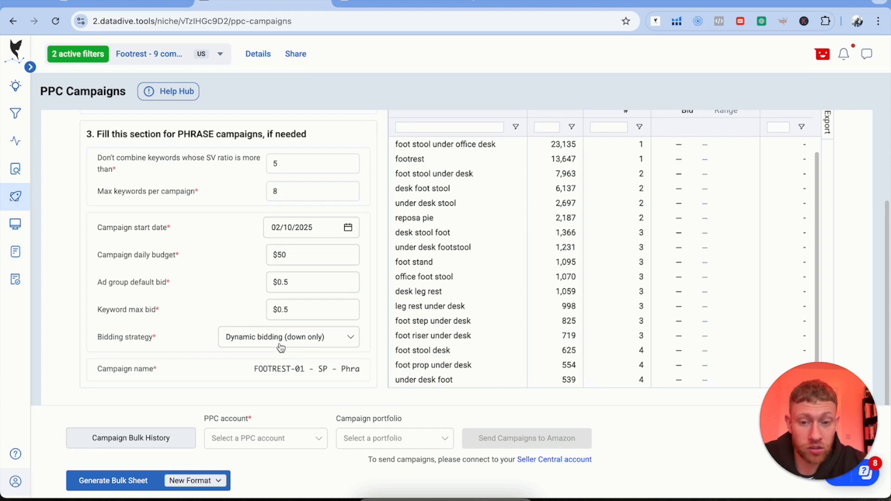
left_click(281, 344)
left_click(389, 345)
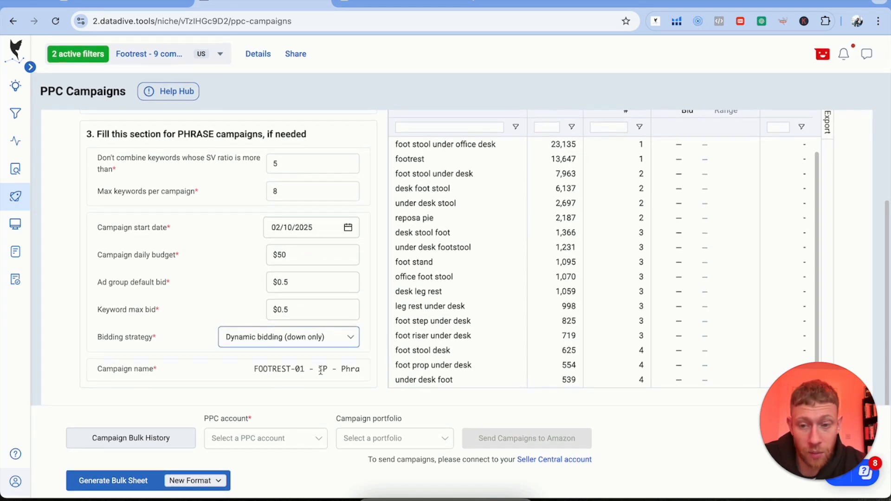
Generate the campaign bulk sheet in the new format and open its Google Sheets preview
scroll(408, 302, "up", 1)
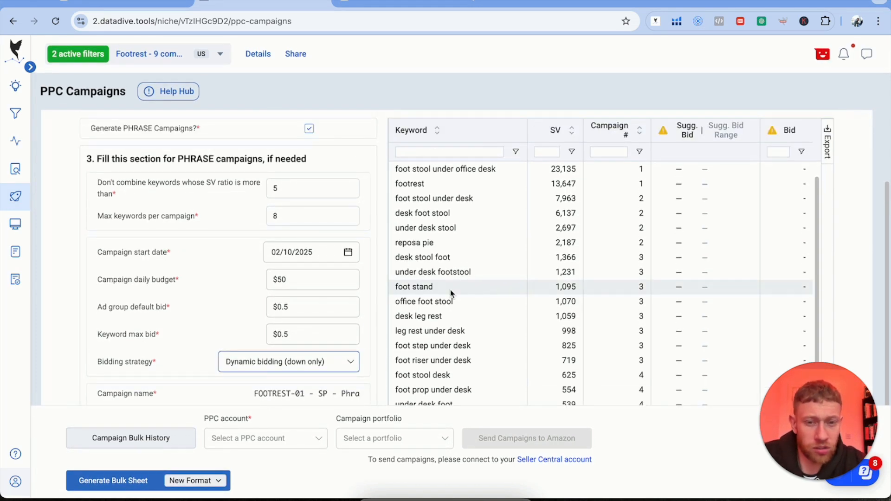
scroll(453, 297, "down", 1)
scroll(459, 334, "up", 3)
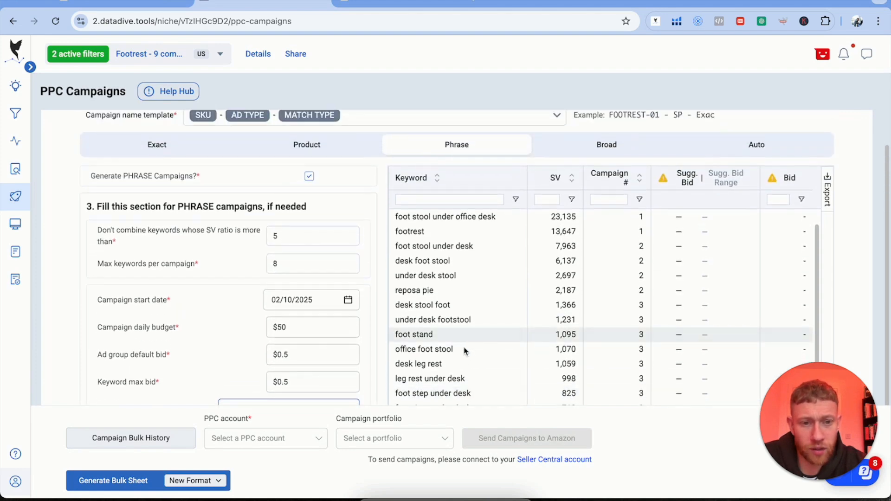
scroll(603, 344, "down", 4)
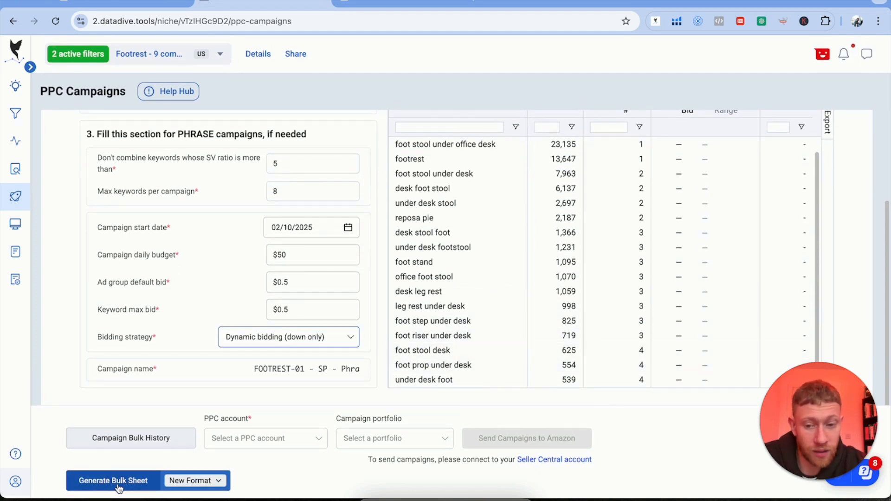
left_click(119, 485)
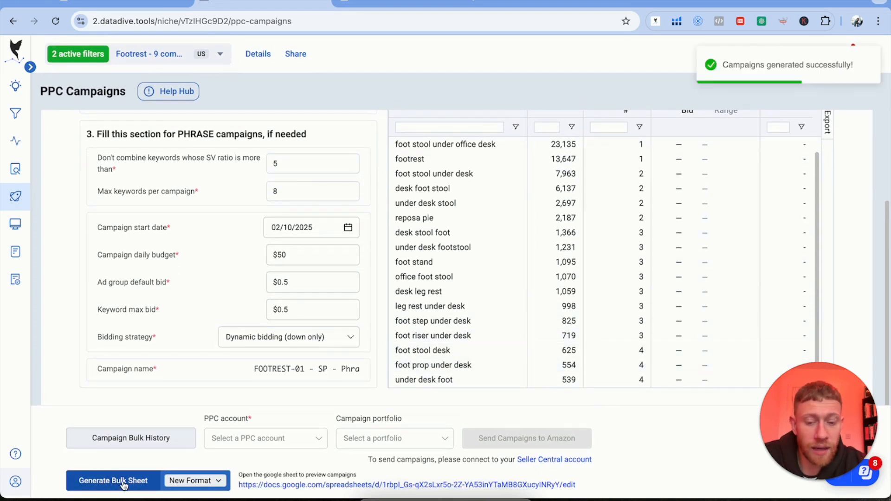
left_click(282, 485)
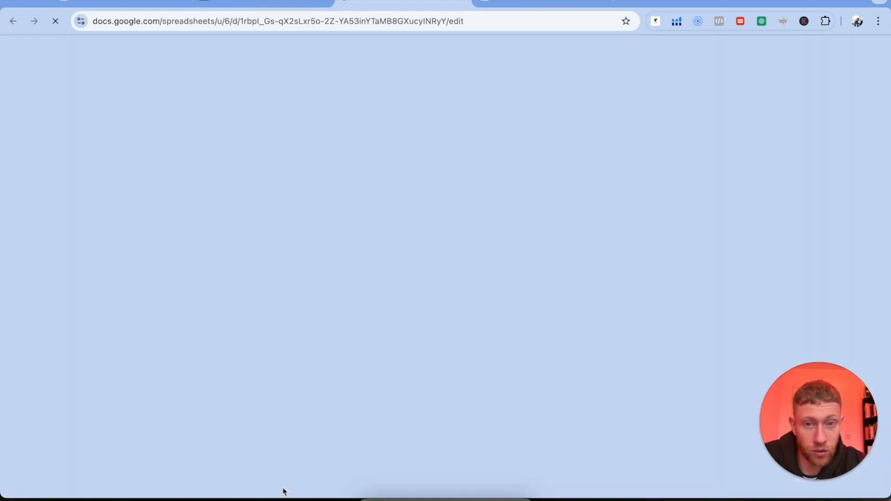
Look over the generated Sponsored Products campaign rows and download the spreadsheet as a Microsoft Excel (.xlsx) file
scroll(358, 255, "down", 8)
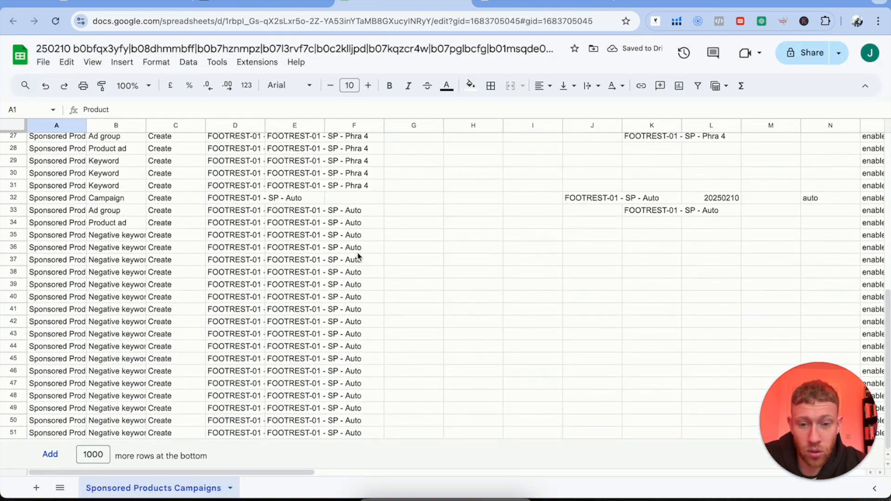
scroll(358, 255, "up", 8)
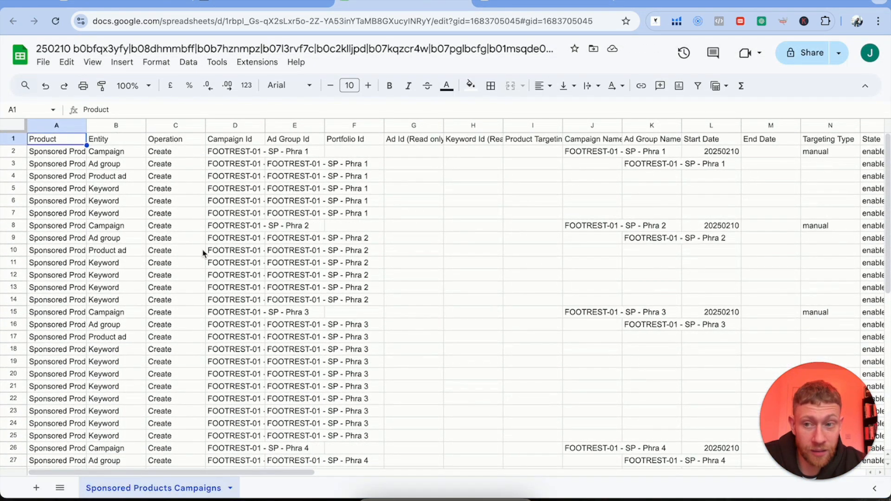
left_click(43, 63)
mouse_move(76, 212)
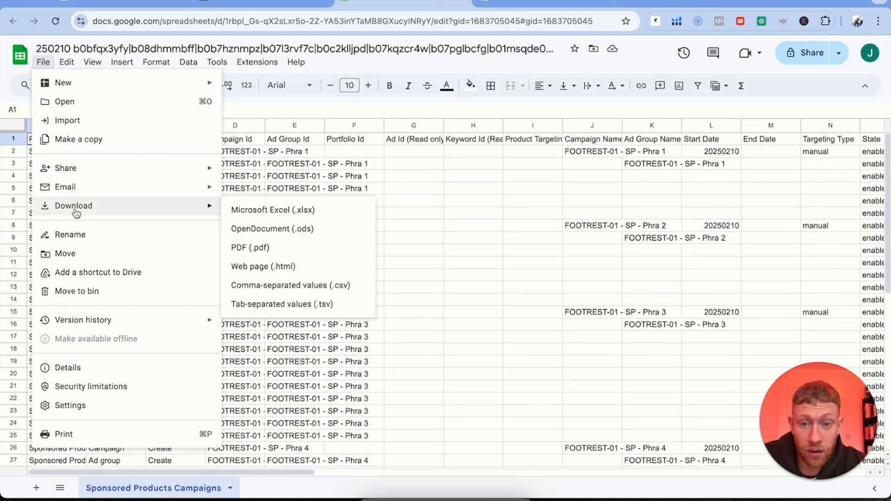
left_click(308, 211)
left_click(405, 271)
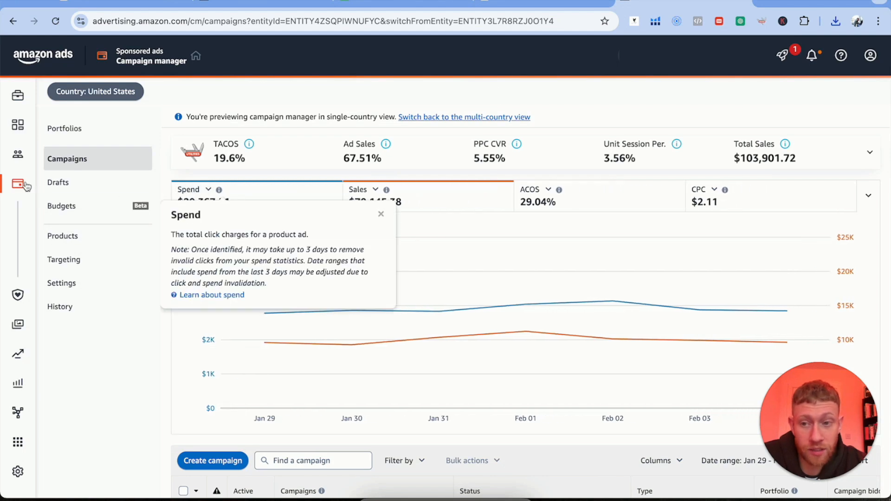
Open the Bulk operations page under Sponsored ads in Amazon Ads, where the campaign file can be uploaded
mouse_move(36, 198)
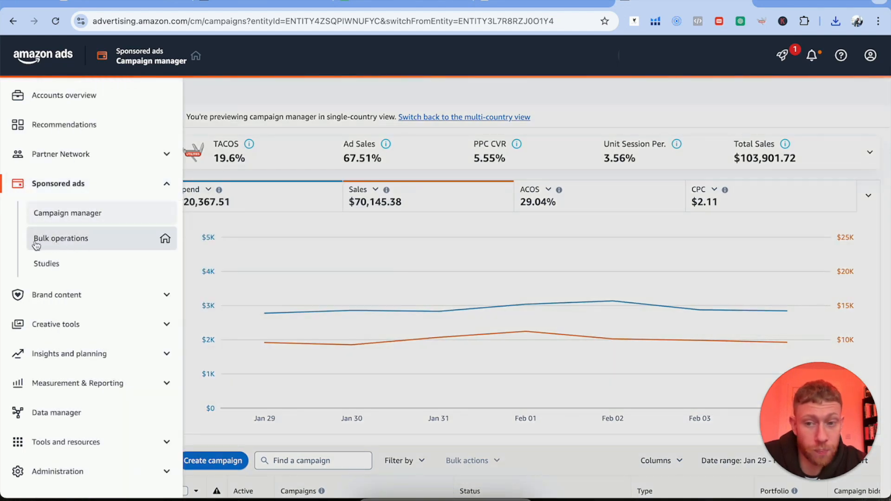
left_click(72, 242)
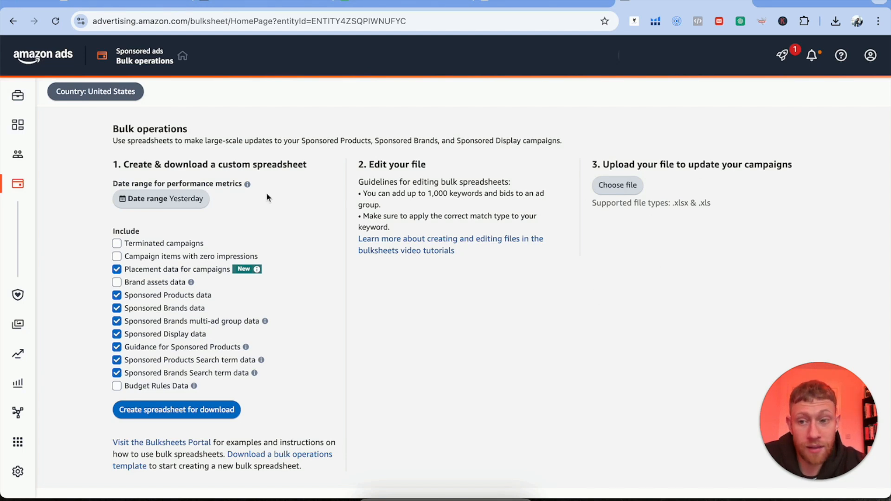
Return to the Amazon Ads Campaign manager and look over the campaign list
mouse_move(19, 183)
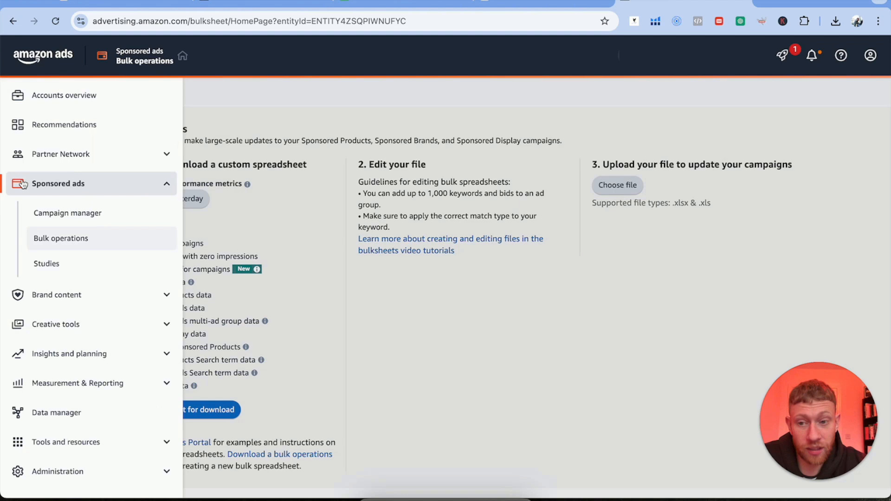
left_click(59, 214)
scroll(166, 363, "down", 2)
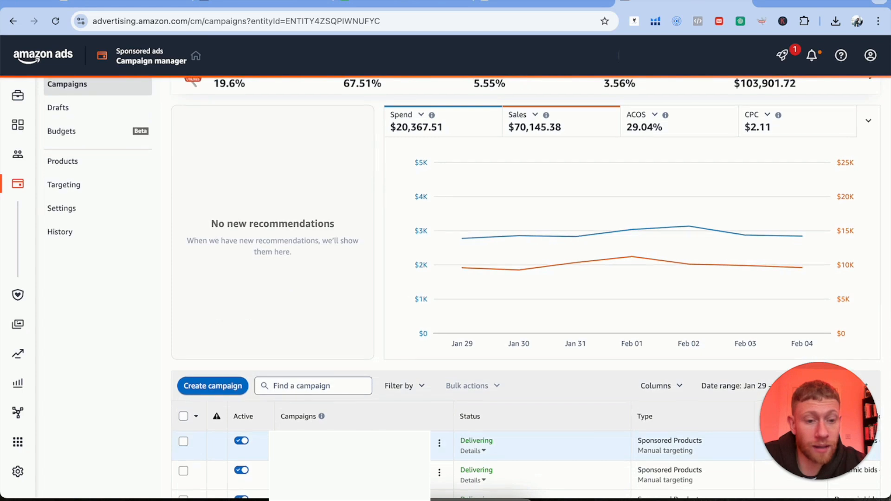
scroll(409, 442, "up", 2)
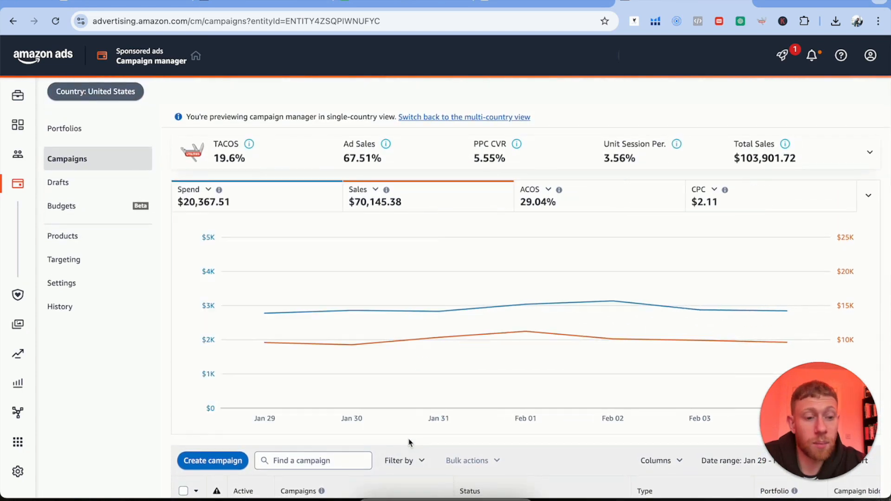